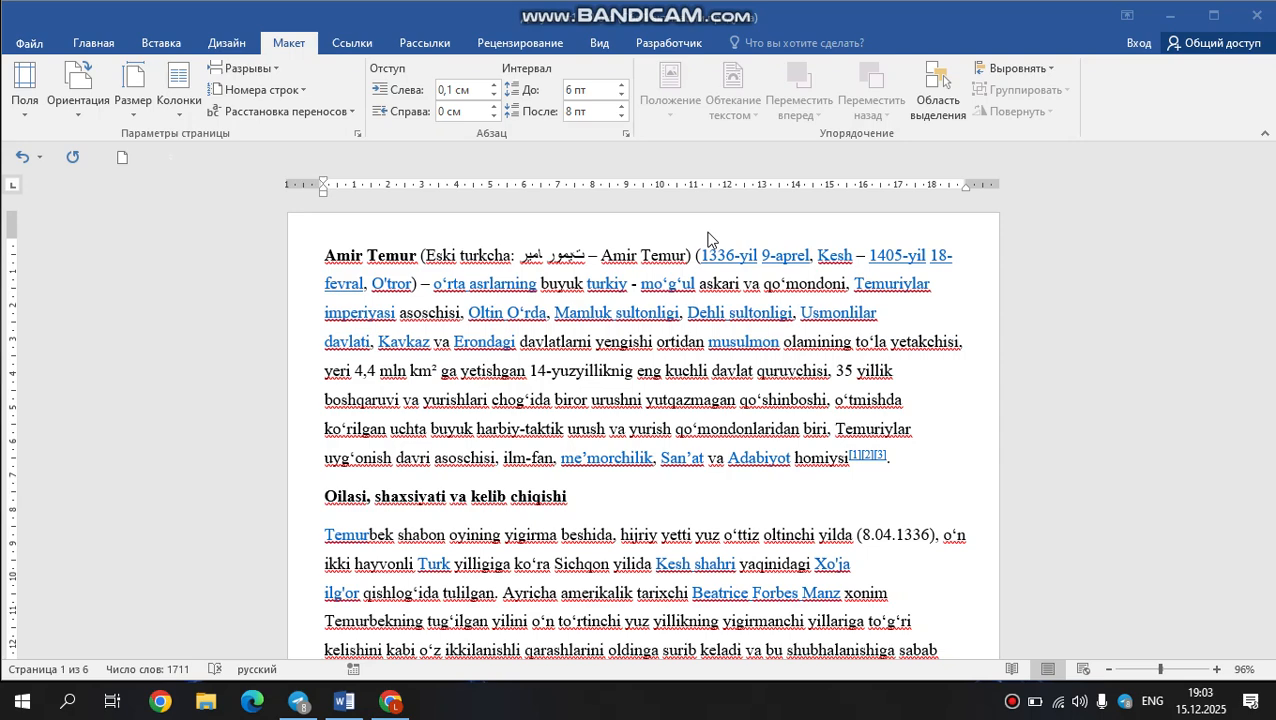
# Apply the Узкие (1.27 cm) margin preset to the document.
pyautogui.scroll(-3, 640, 234)
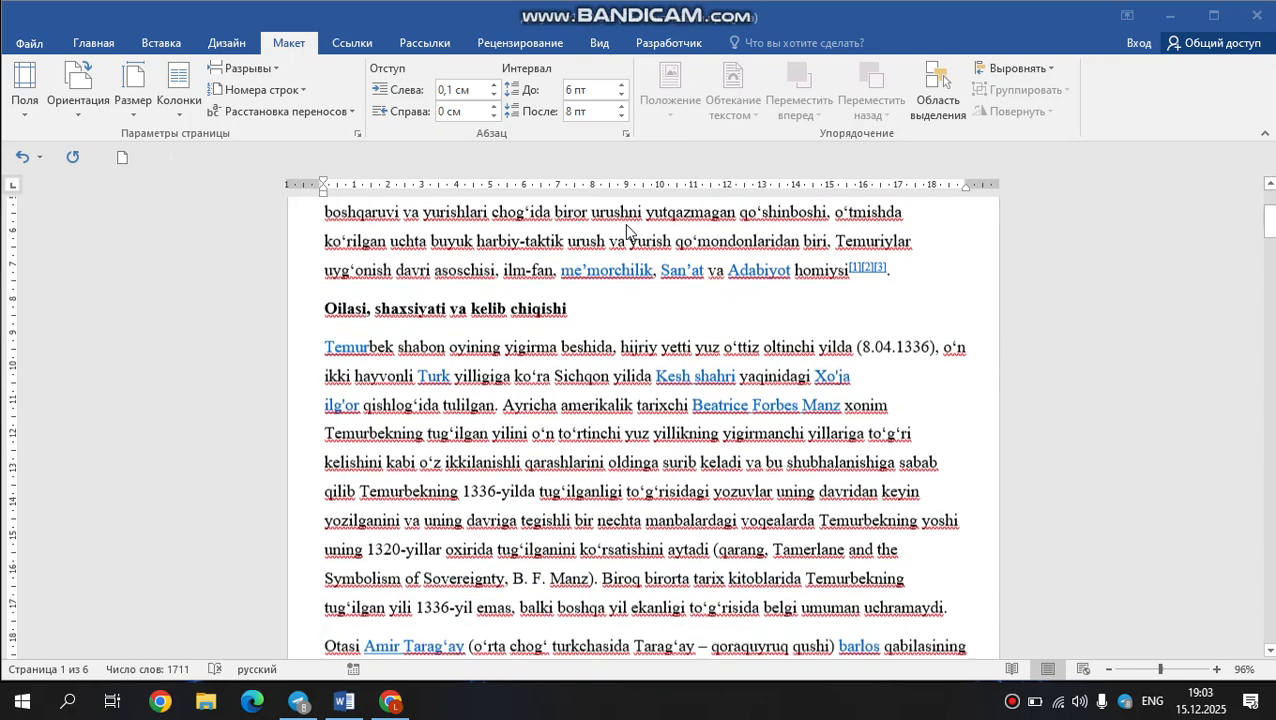
pyautogui.scroll(-1, 628, 231)
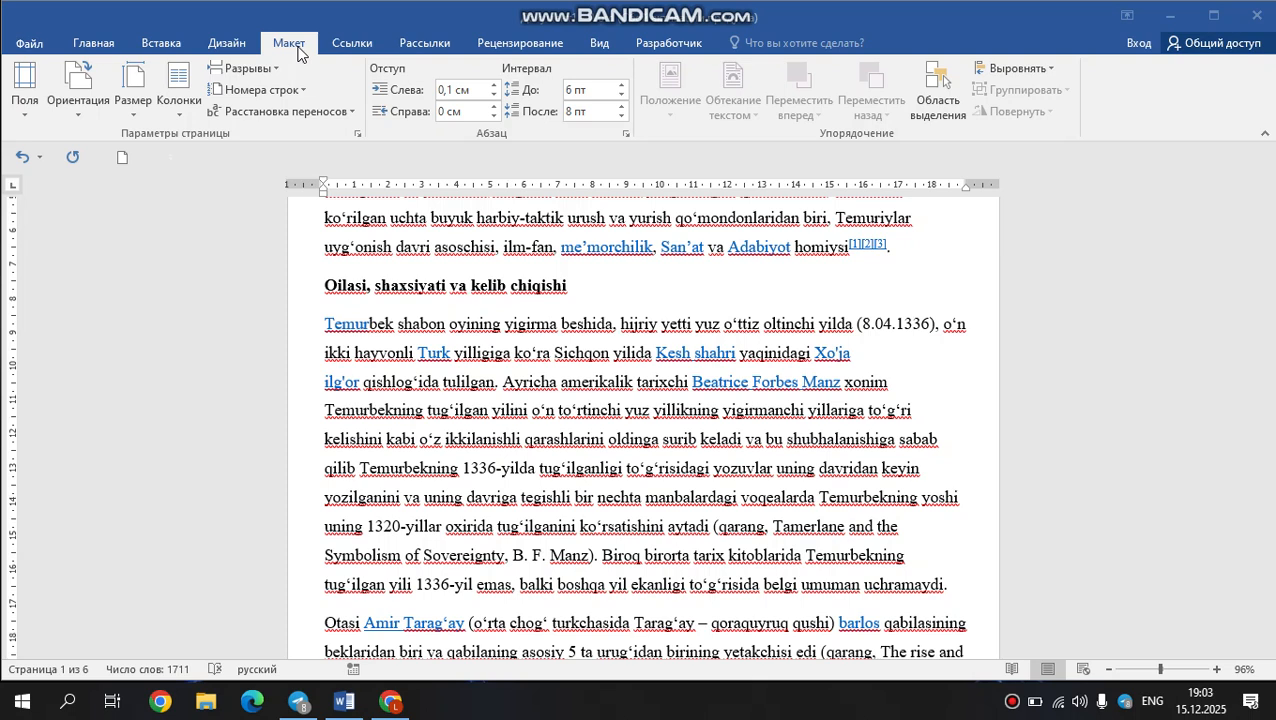
pyautogui.click(24, 113)
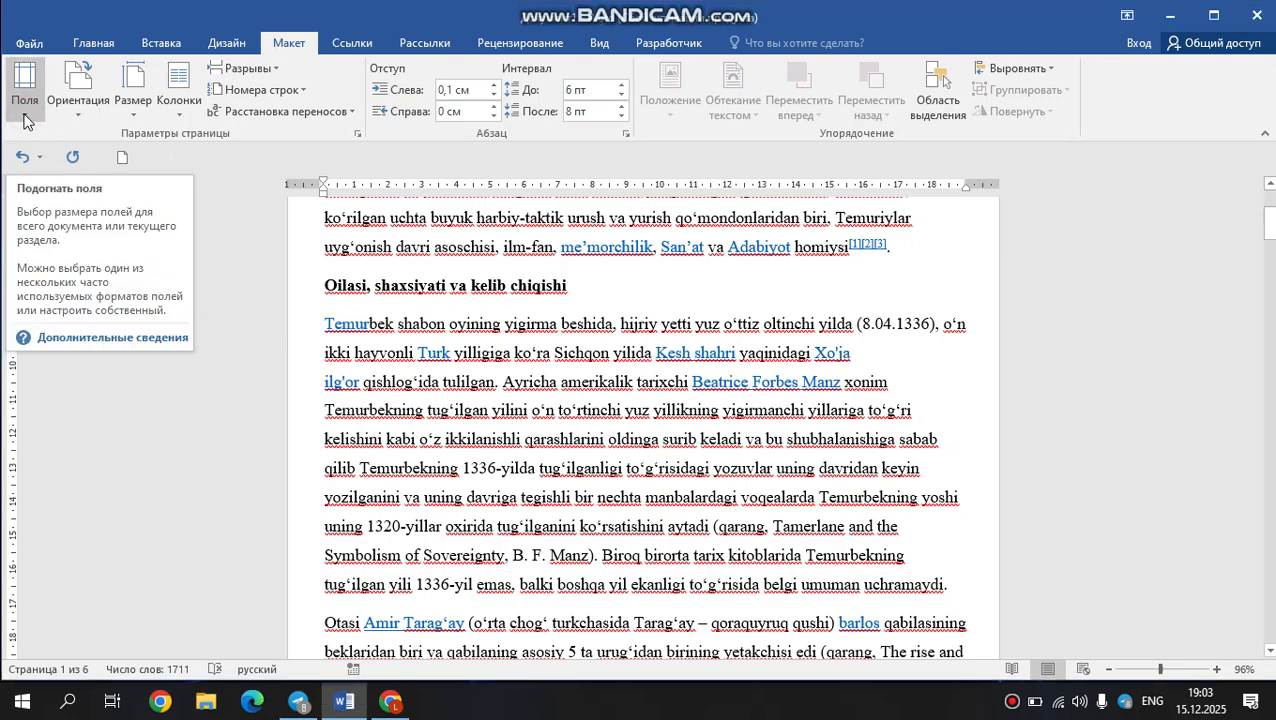
pyautogui.click(24, 118)
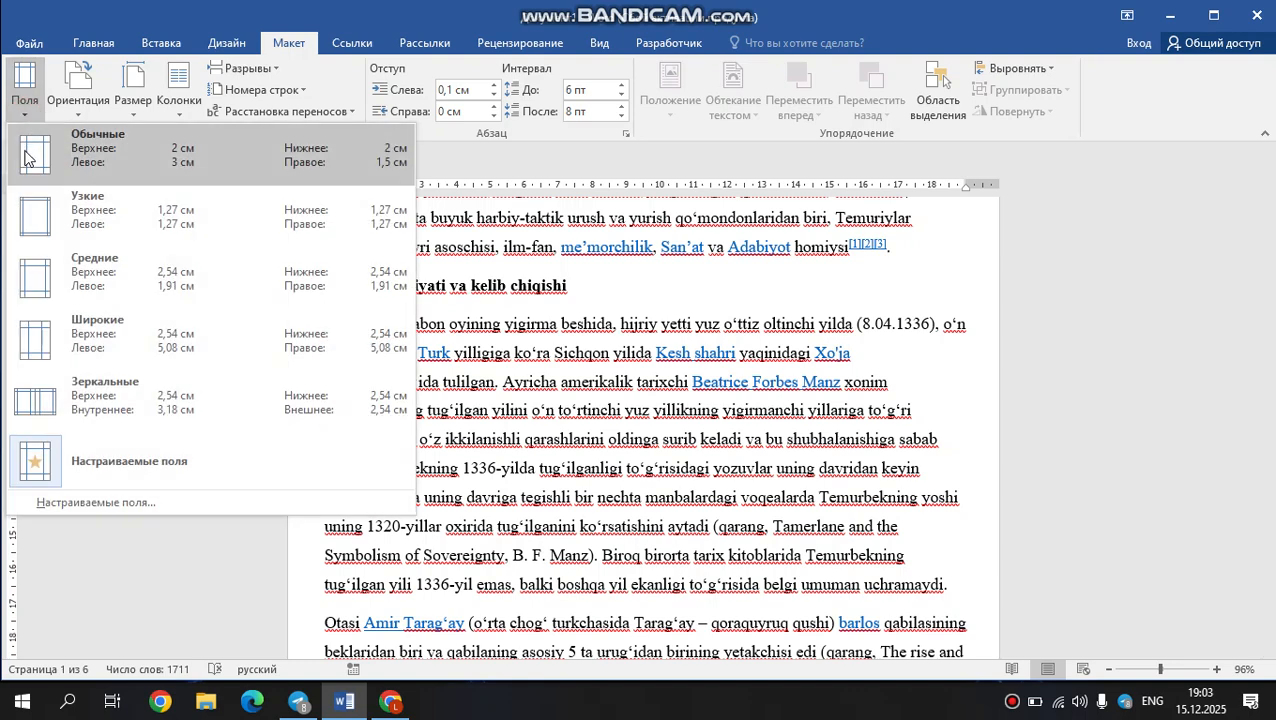
pyautogui.click(30, 214)
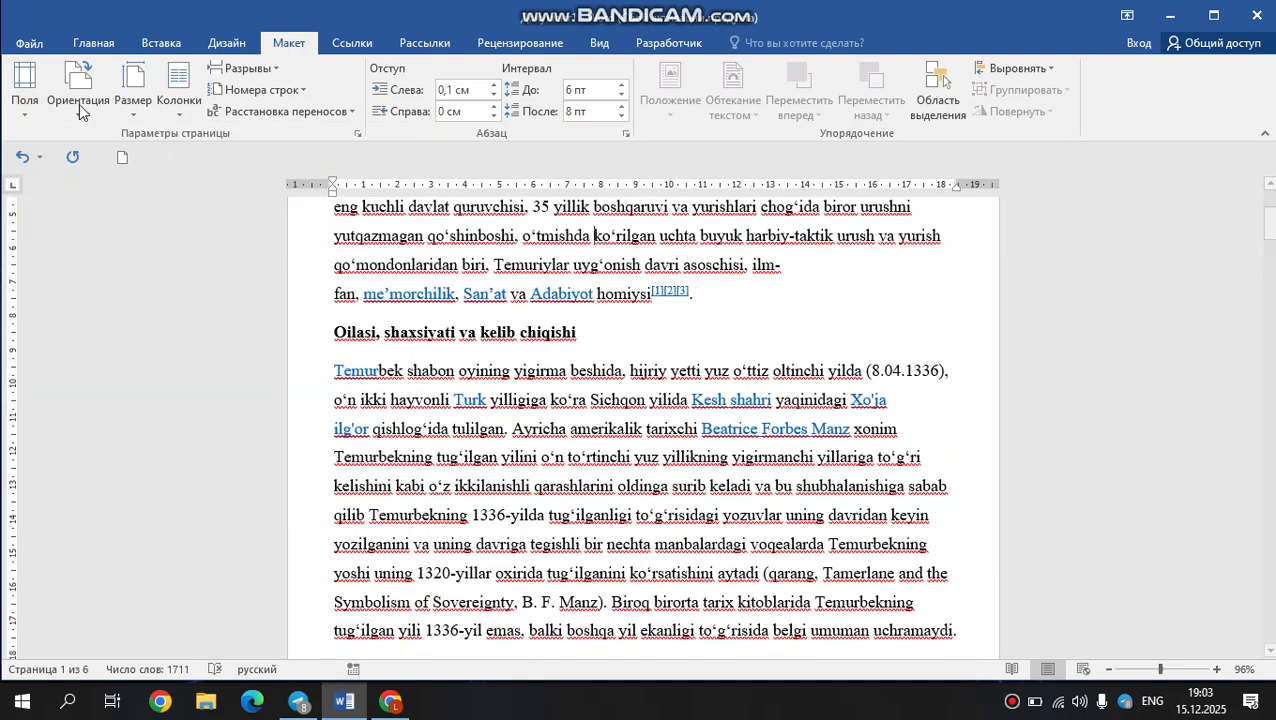
# Try the Средние and Широкие margin presets on the document, ending with Зеркальные.
pyautogui.click(30, 107)
pyautogui.click(59, 285)
pyautogui.click(28, 112)
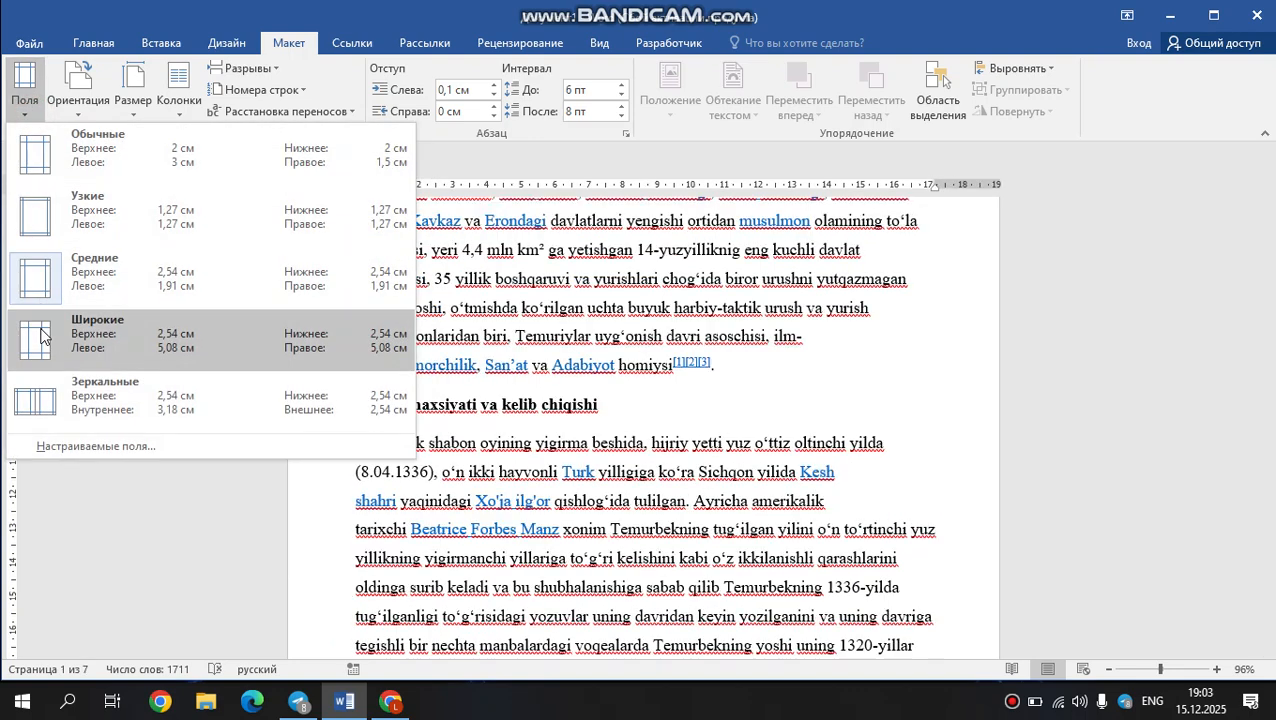
pyautogui.click(42, 336)
pyautogui.click(27, 107)
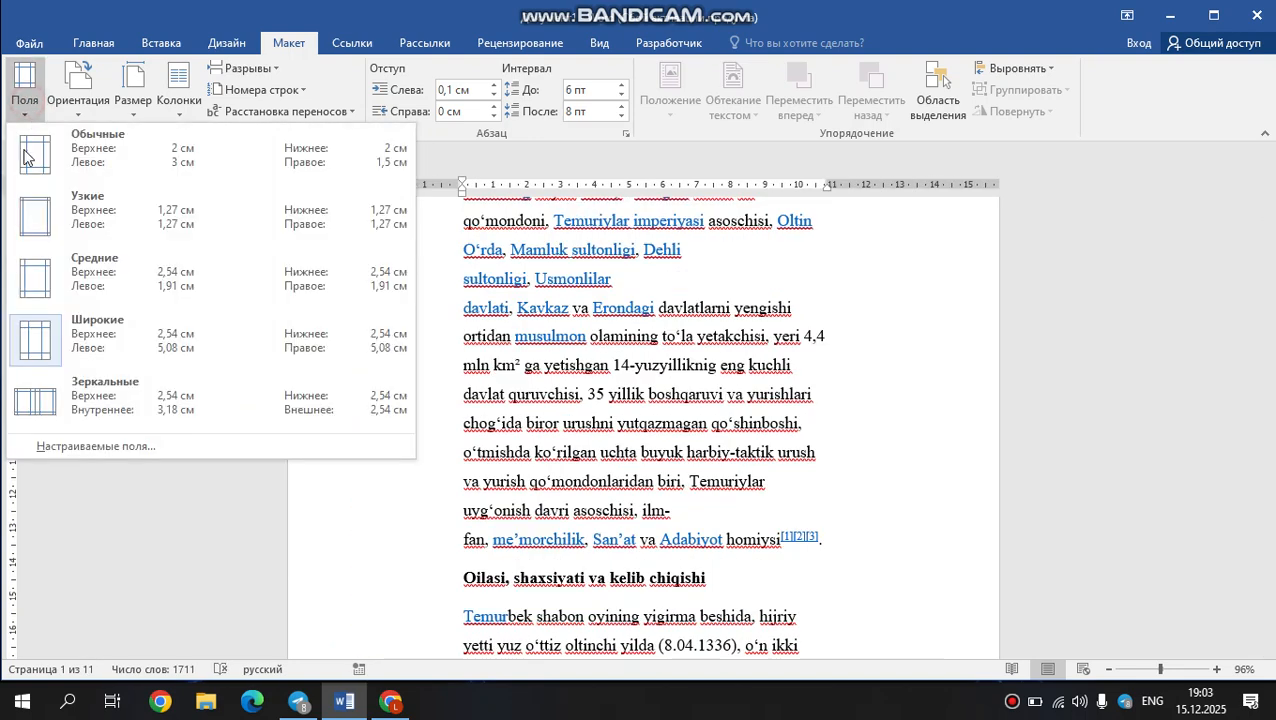
pyautogui.click(40, 398)
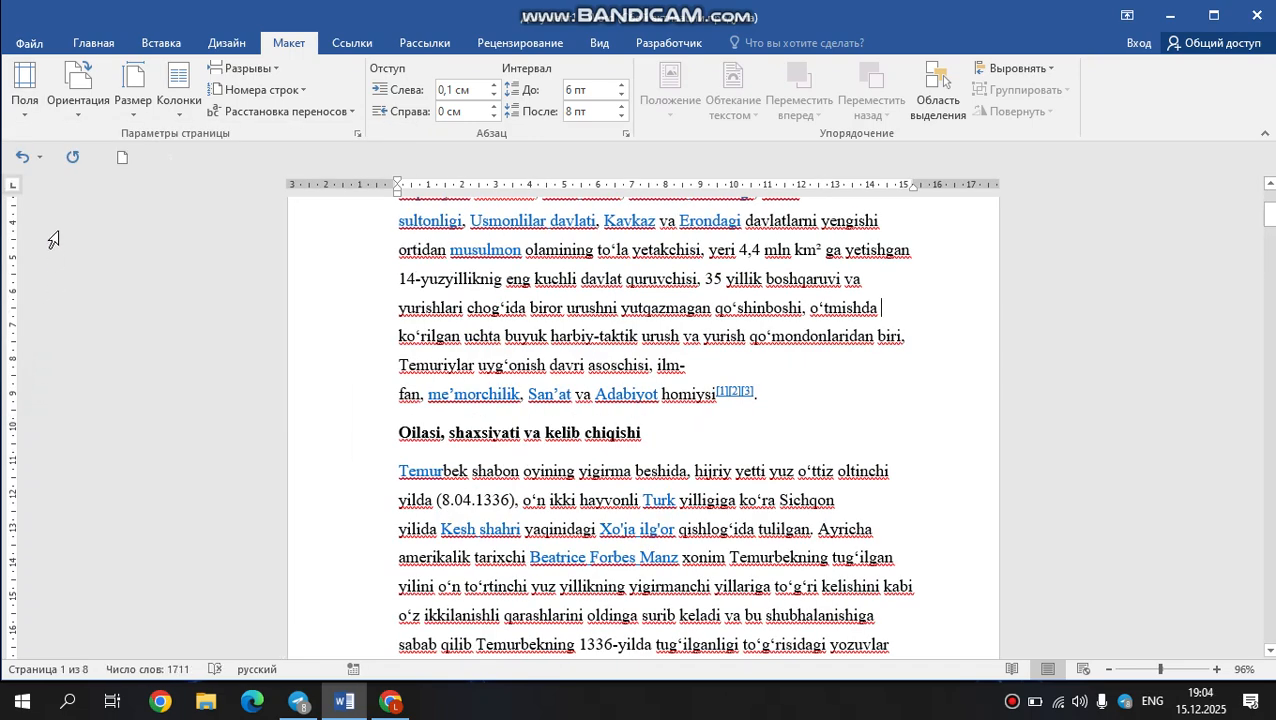
# Examine the custom margin, paper size and paper source settings in the page setup dialog, and close it without changes.
pyautogui.click(26, 100)
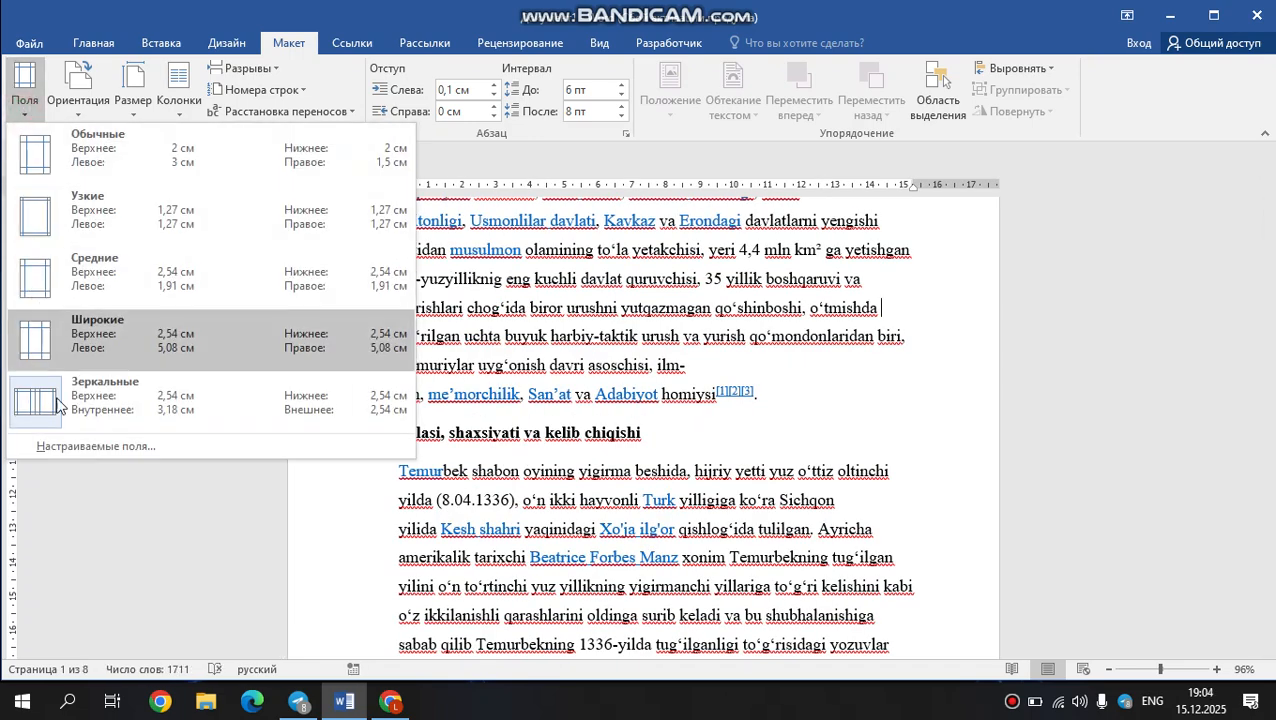
pyautogui.click(91, 451)
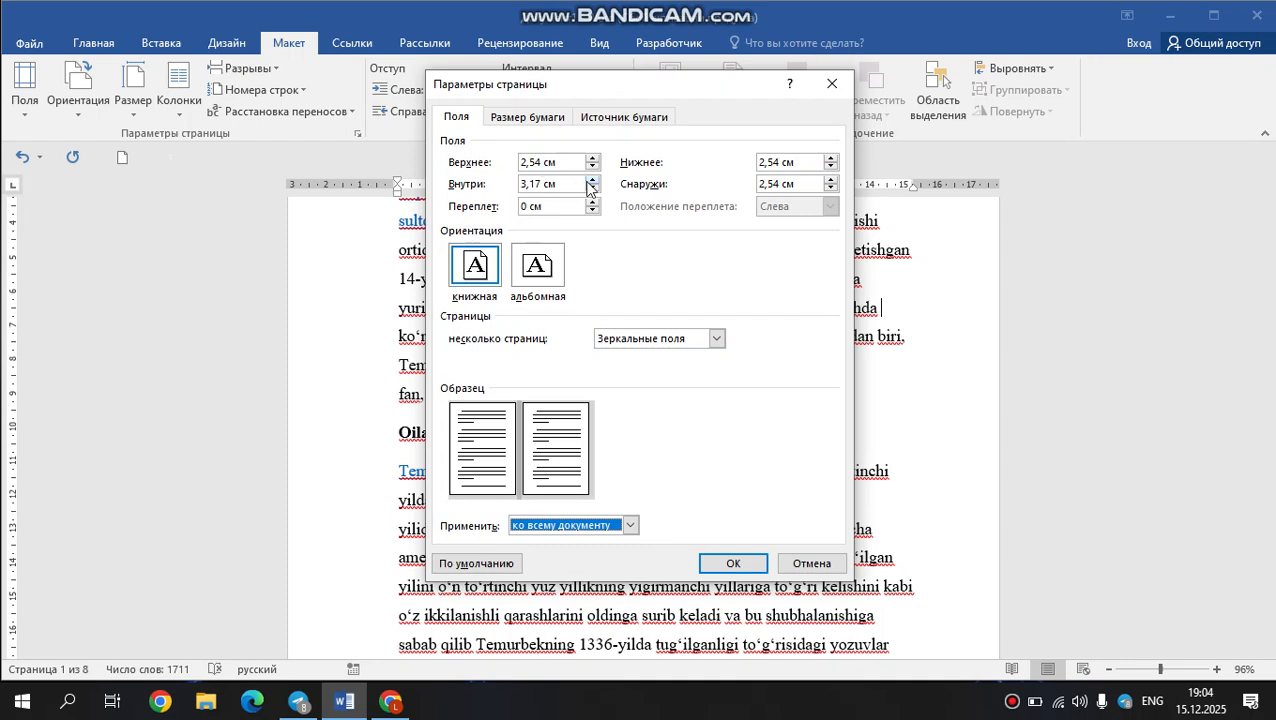
pyautogui.click(548, 119)
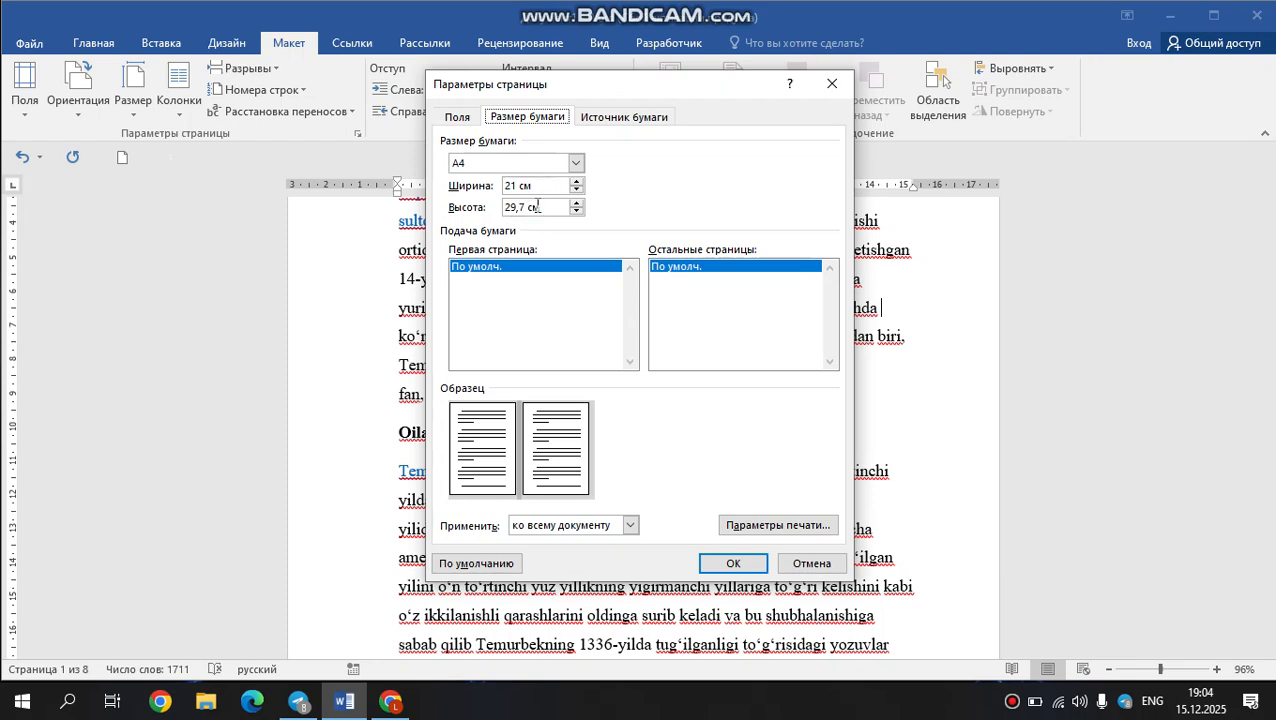
pyautogui.click(600, 124)
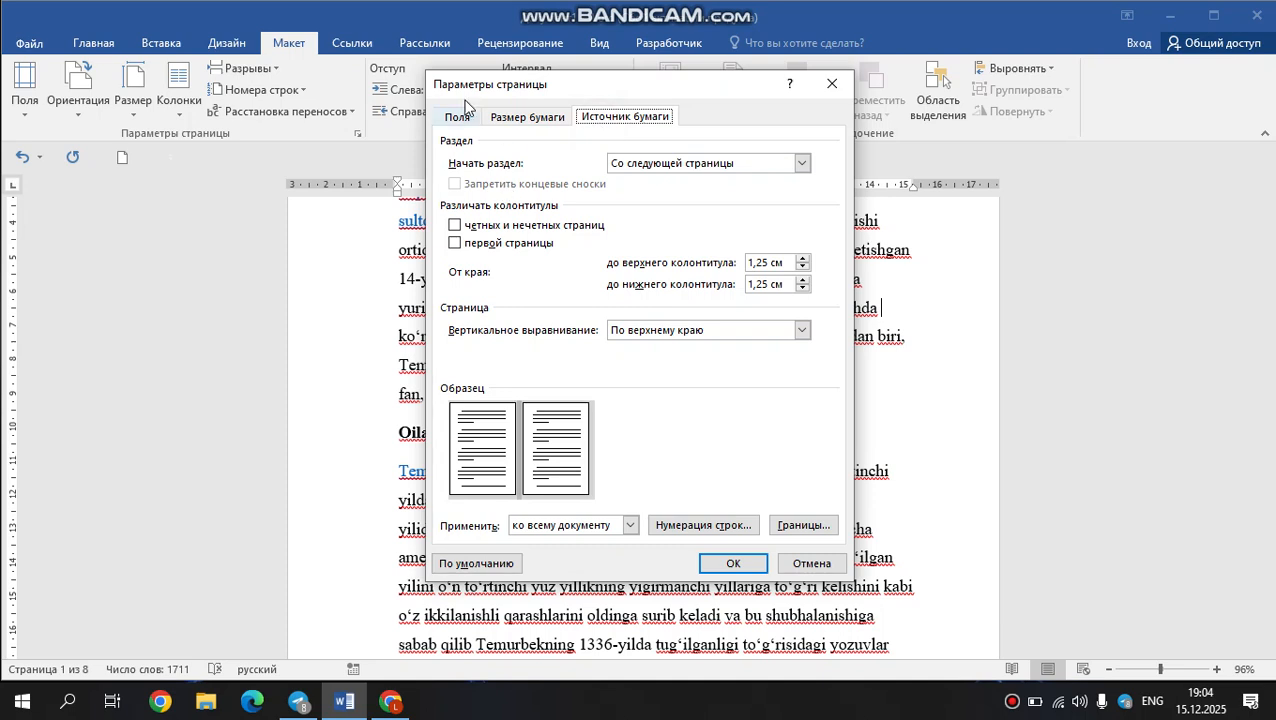
pyautogui.click(462, 120)
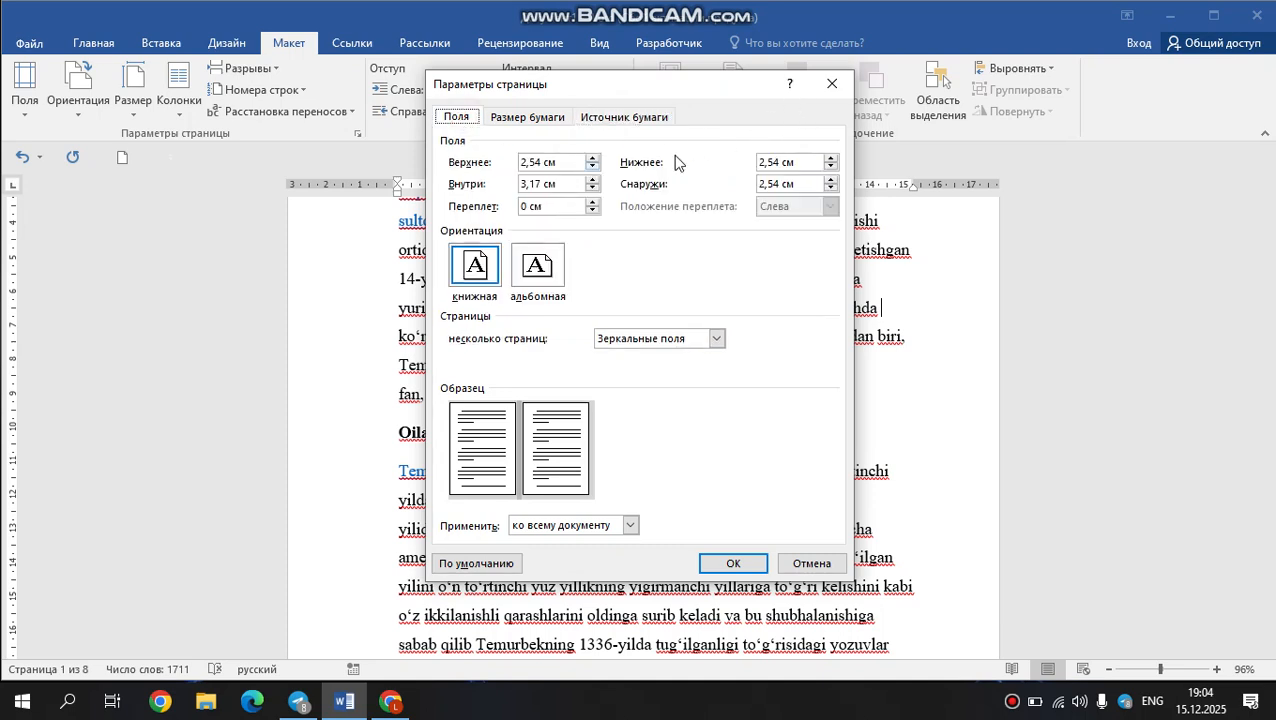
pyautogui.click(848, 85)
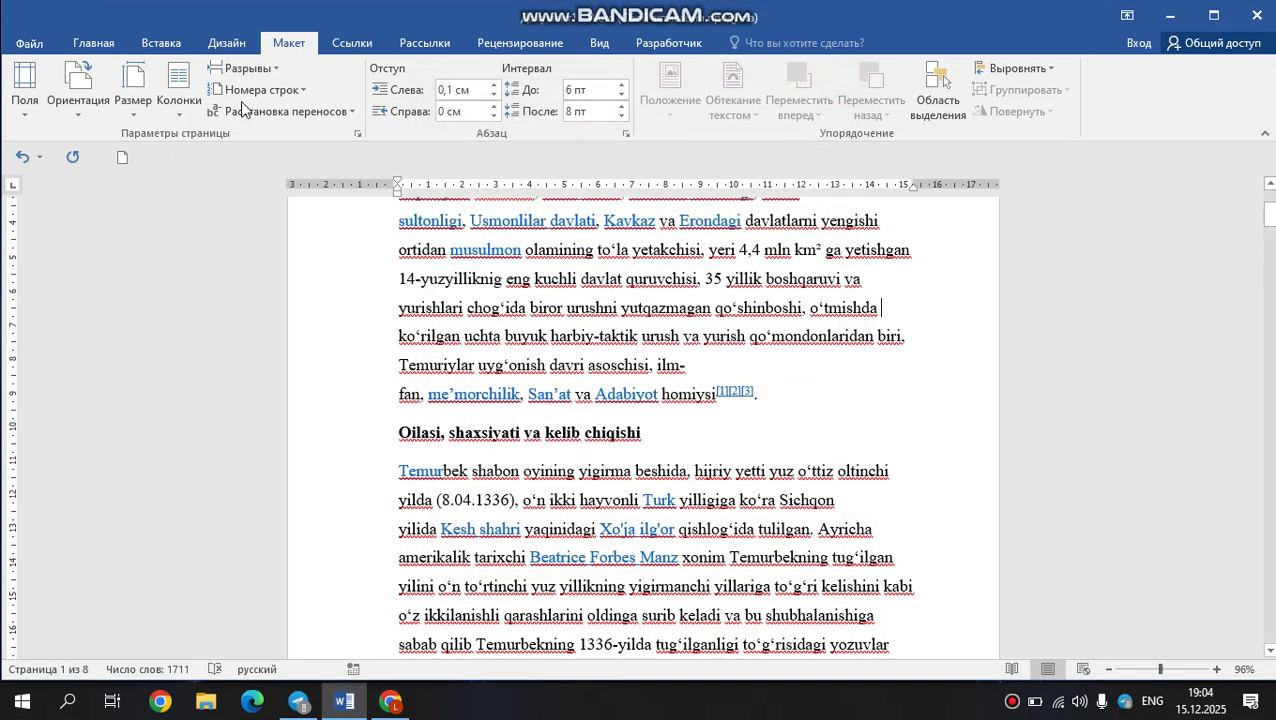
# Replace the mirrored margins with the Узкие preset.
pyautogui.click(25, 95)
pyautogui.click(44, 214)
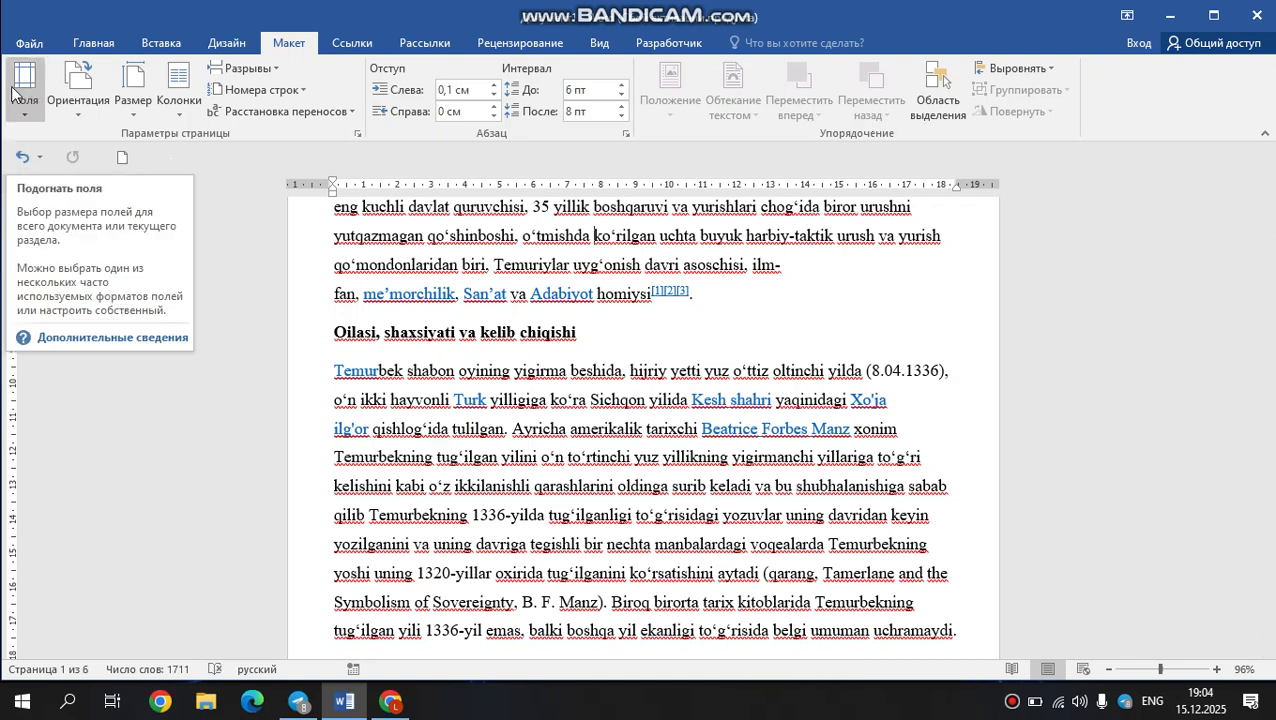
# Change the page orientation to landscape (Альбомная), view it at 100% zoom, and return it to portrait (Книжная).
pyautogui.click(60, 100)
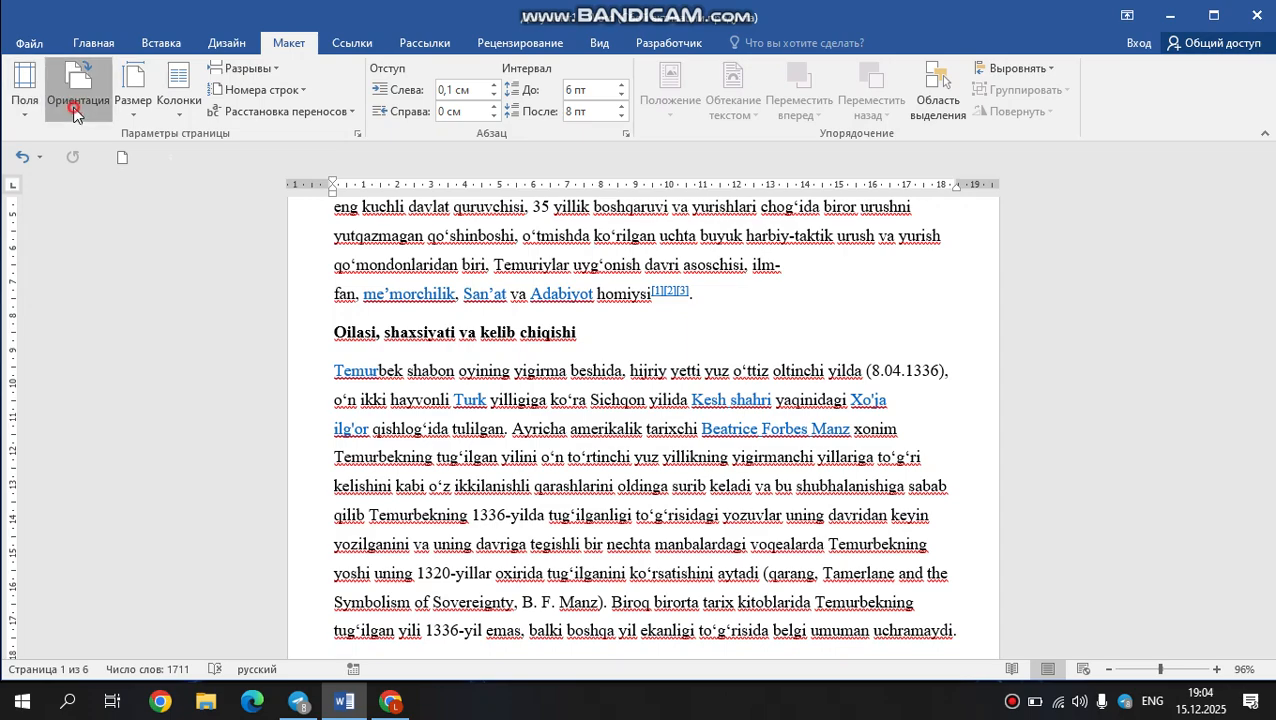
pyautogui.click(79, 182)
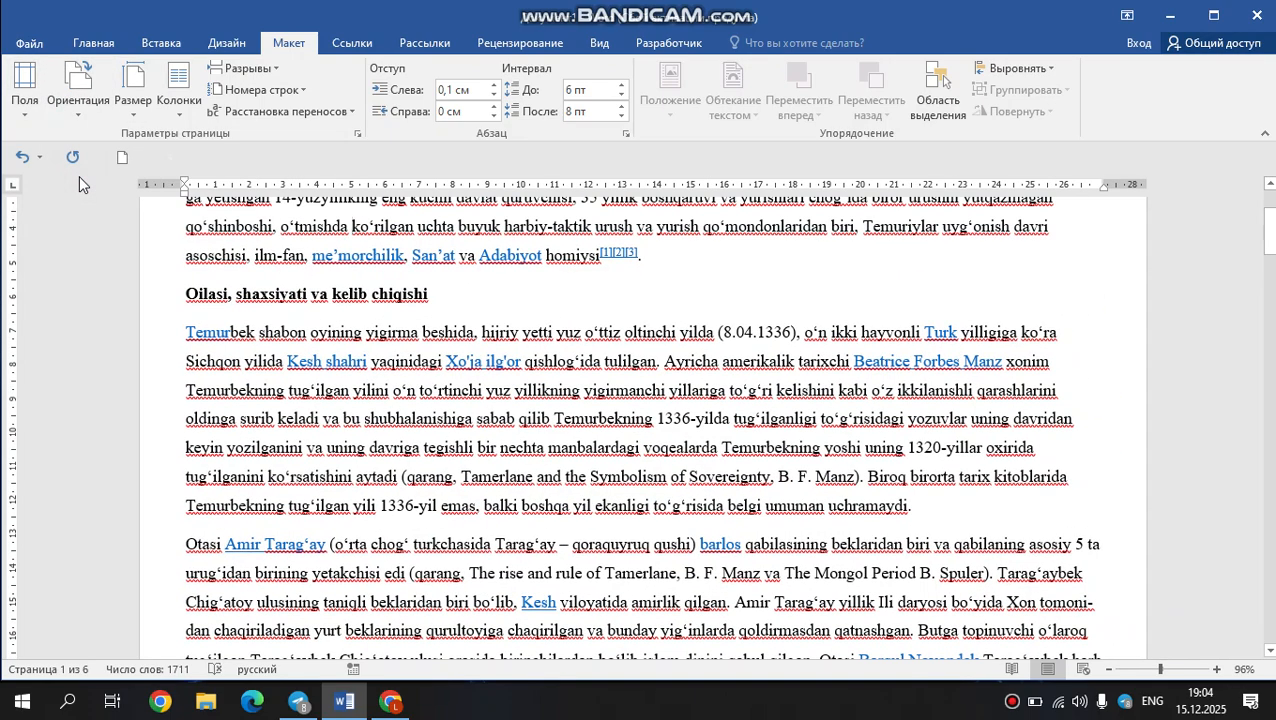
pyautogui.click(82, 112)
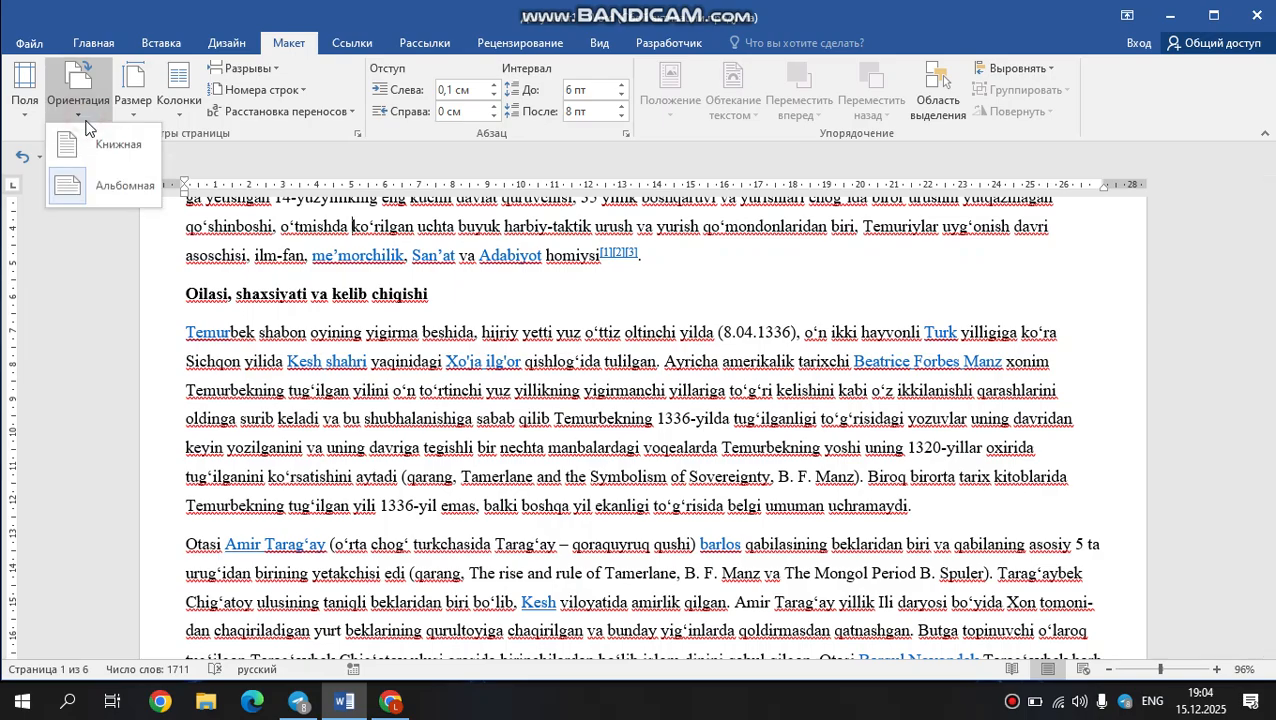
pyautogui.moveTo(1144, 664)
pyautogui.mouseDown()
pyautogui.moveTo(1131, 676)
pyautogui.moveTo(1164, 672)
pyautogui.mouseUp()
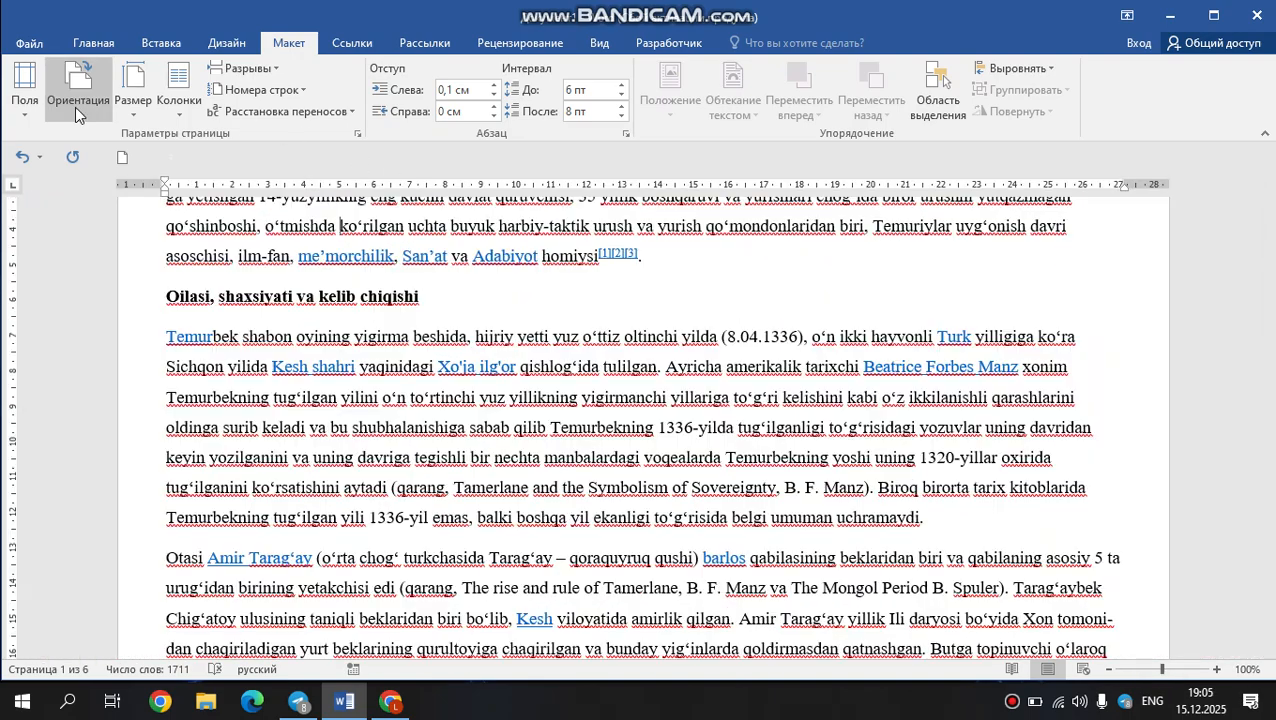
pyautogui.click(75, 107)
pyautogui.click(90, 145)
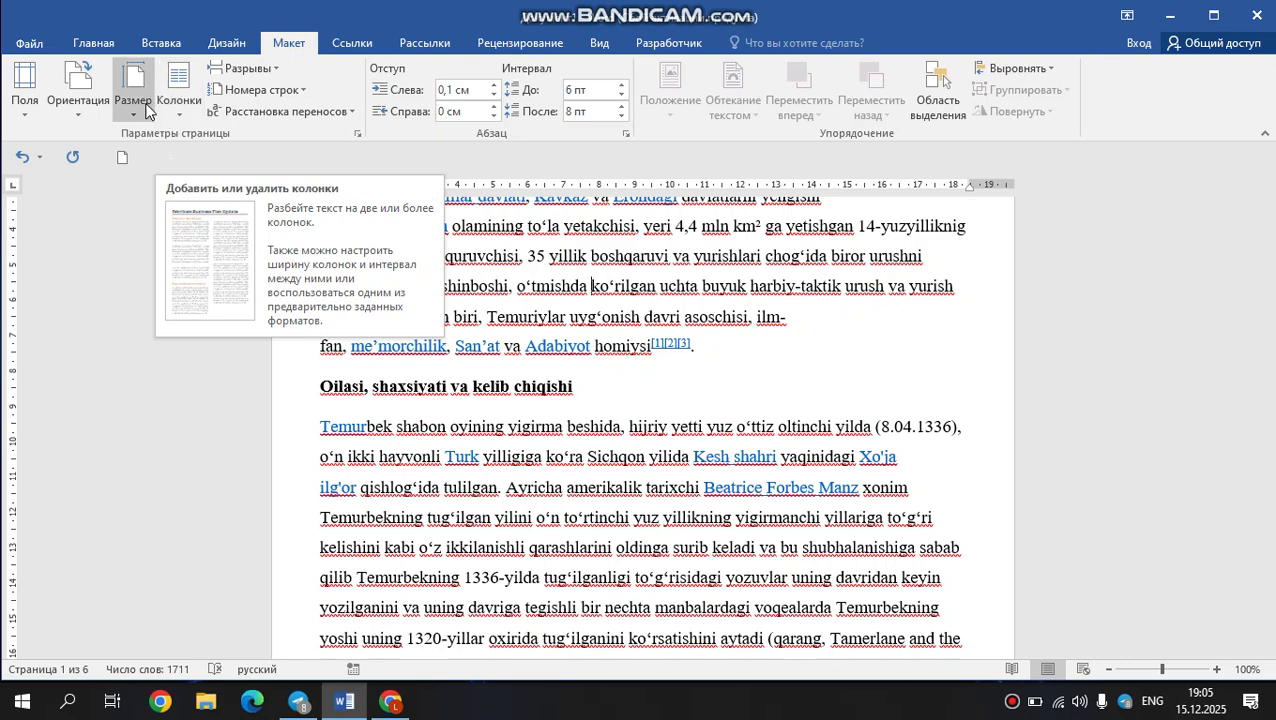
# Set the paper size to Letter, and then change it to B5 (JIS).
pyautogui.click(145, 108)
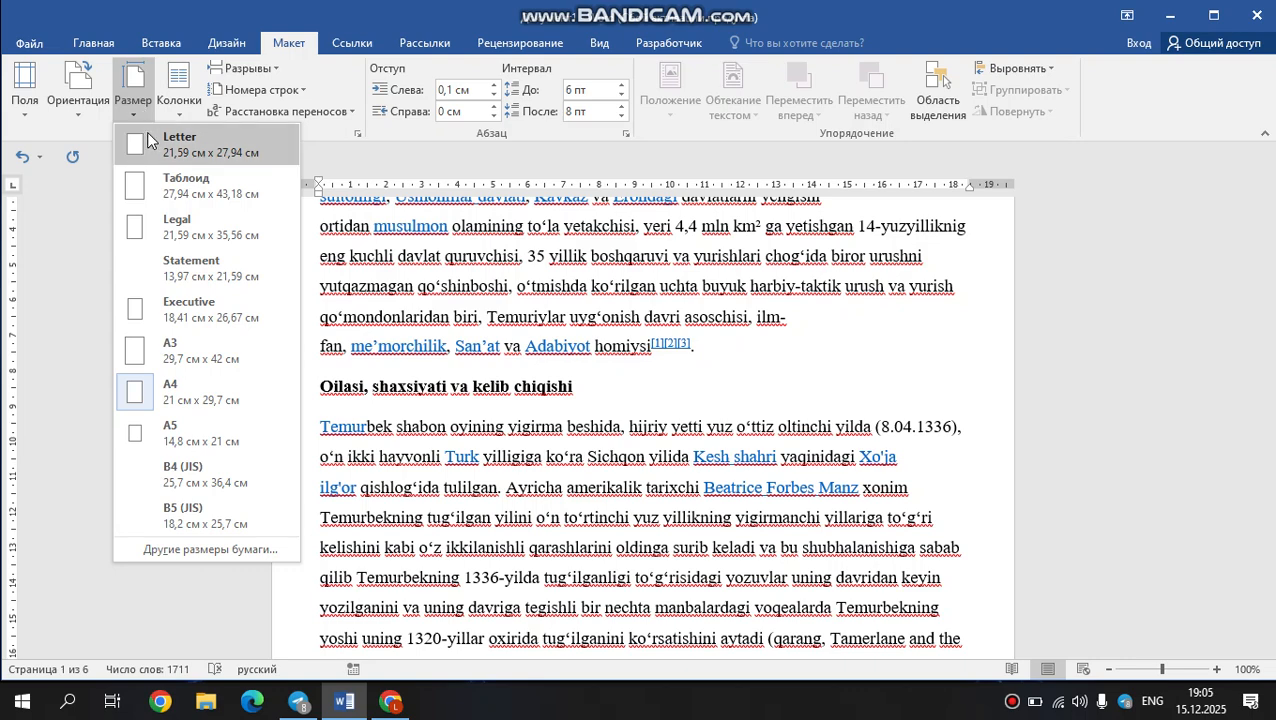
pyautogui.click(147, 140)
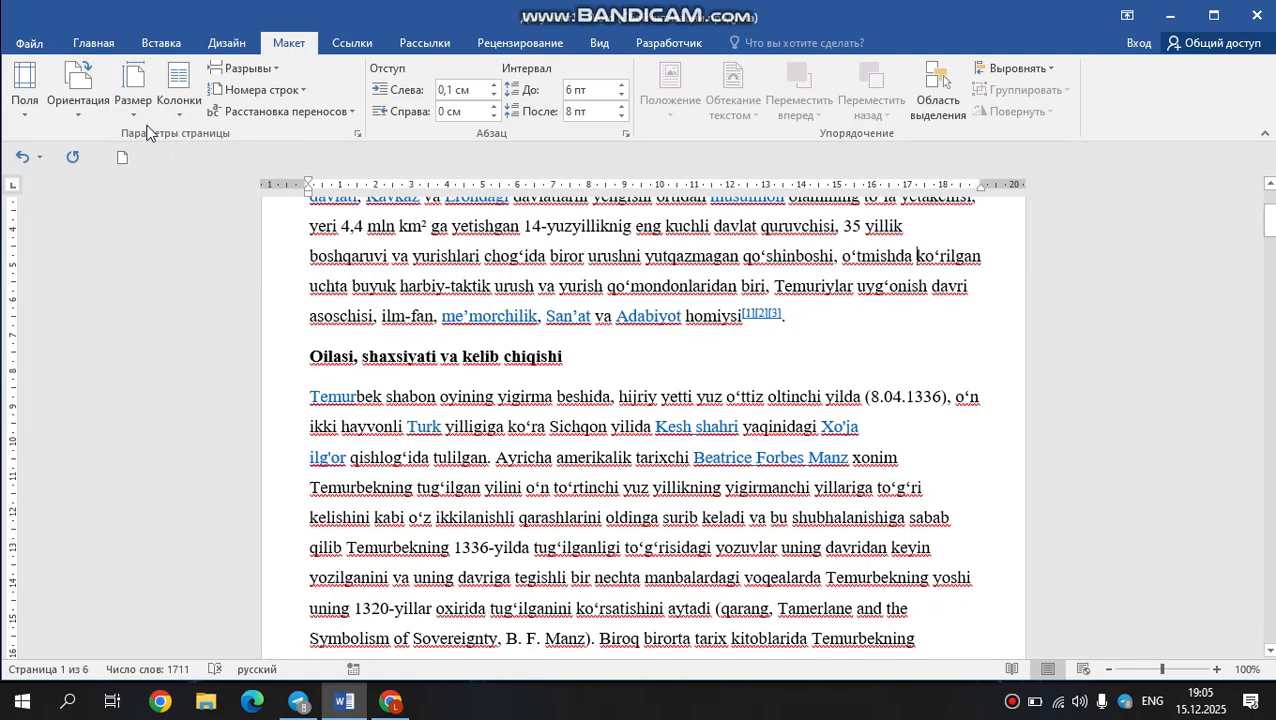
pyautogui.click(140, 108)
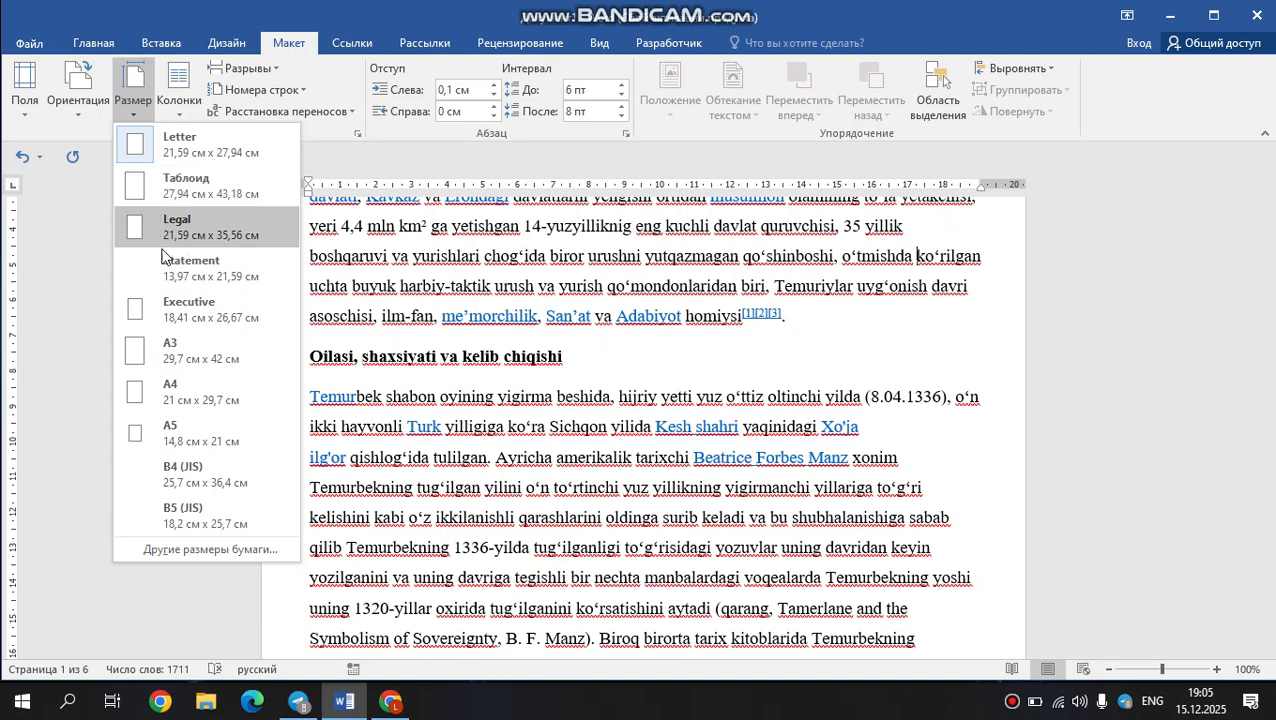
pyautogui.click(224, 530)
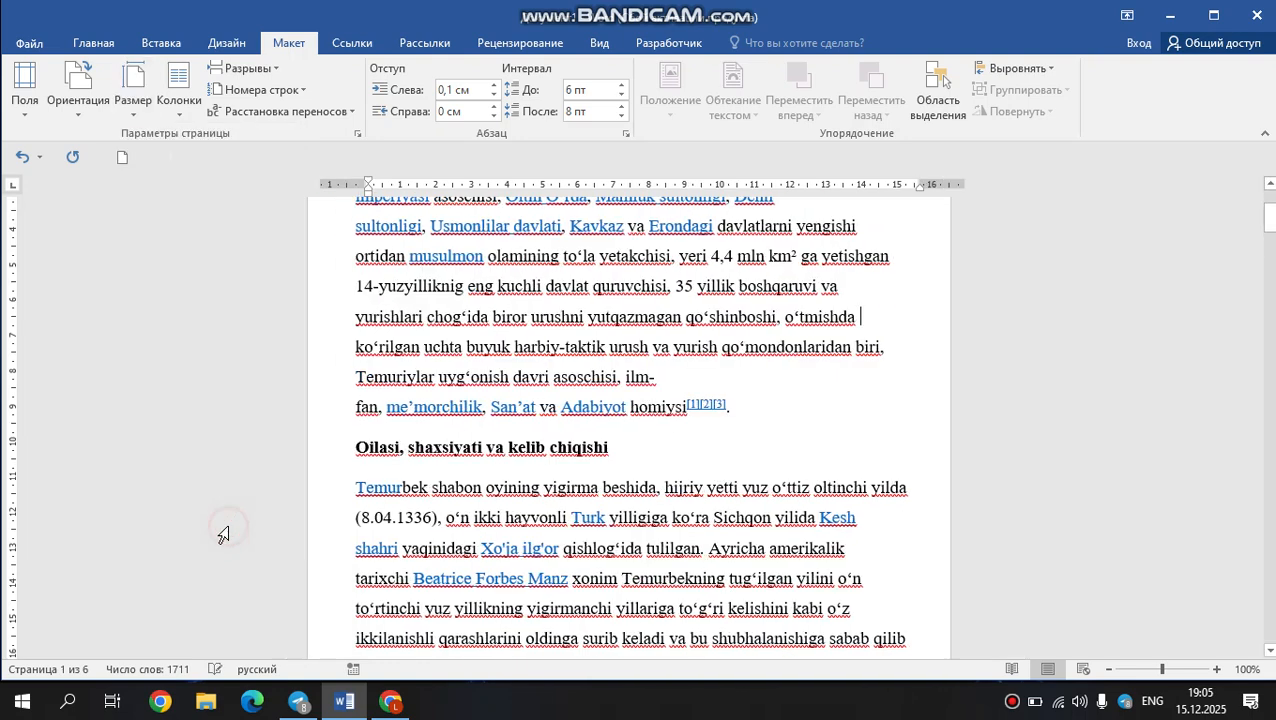
# Change the document's paper size to A5 (14.8 × 21 cm).
pyautogui.click(1143, 670)
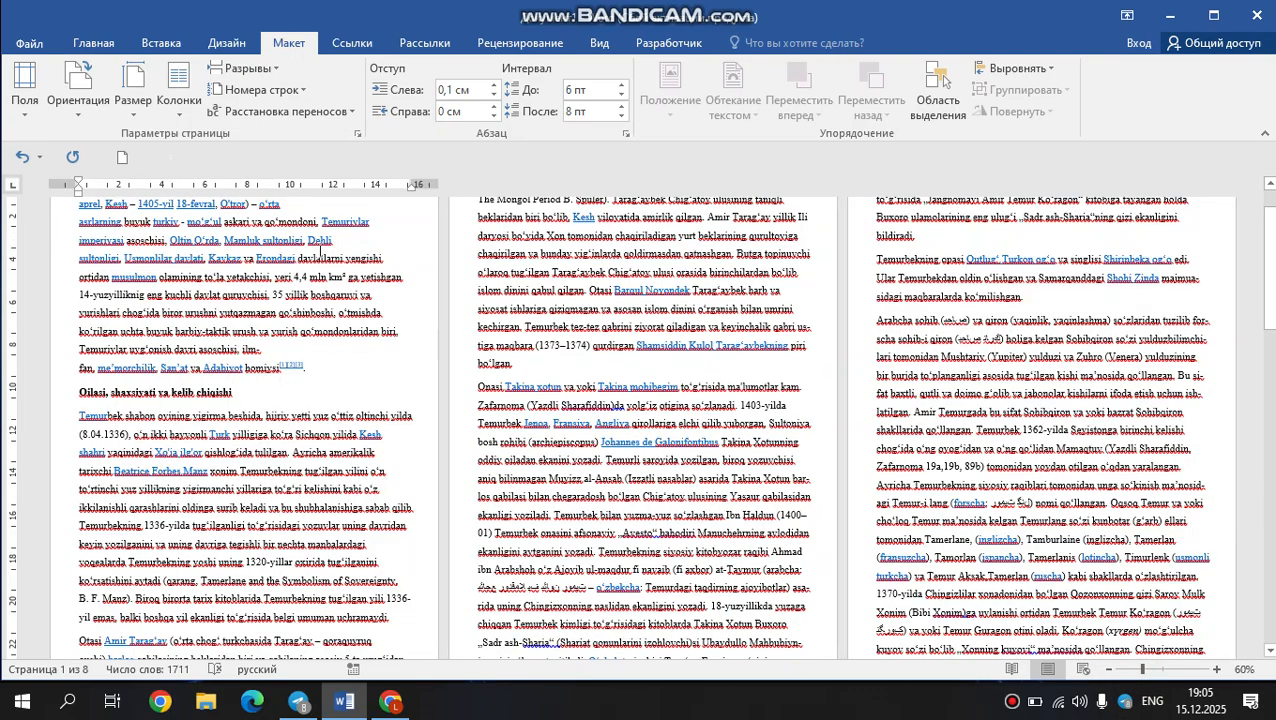
pyautogui.click(1159, 670)
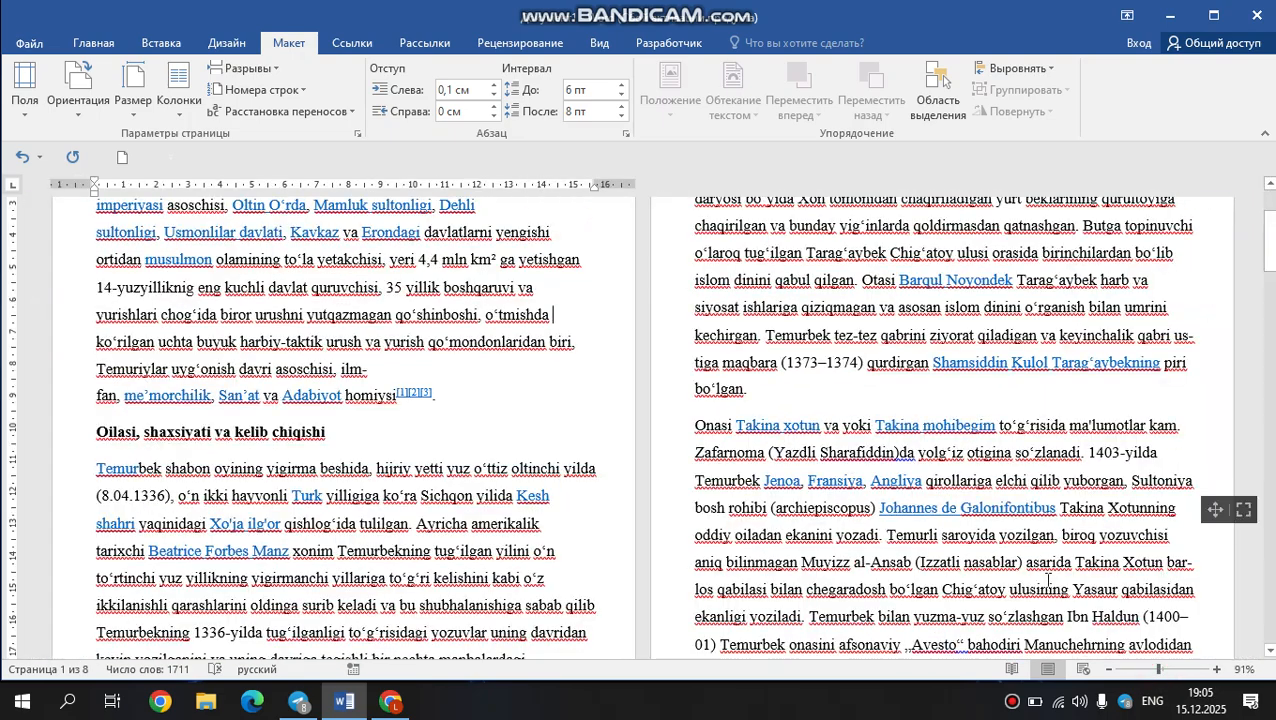
pyautogui.click(138, 108)
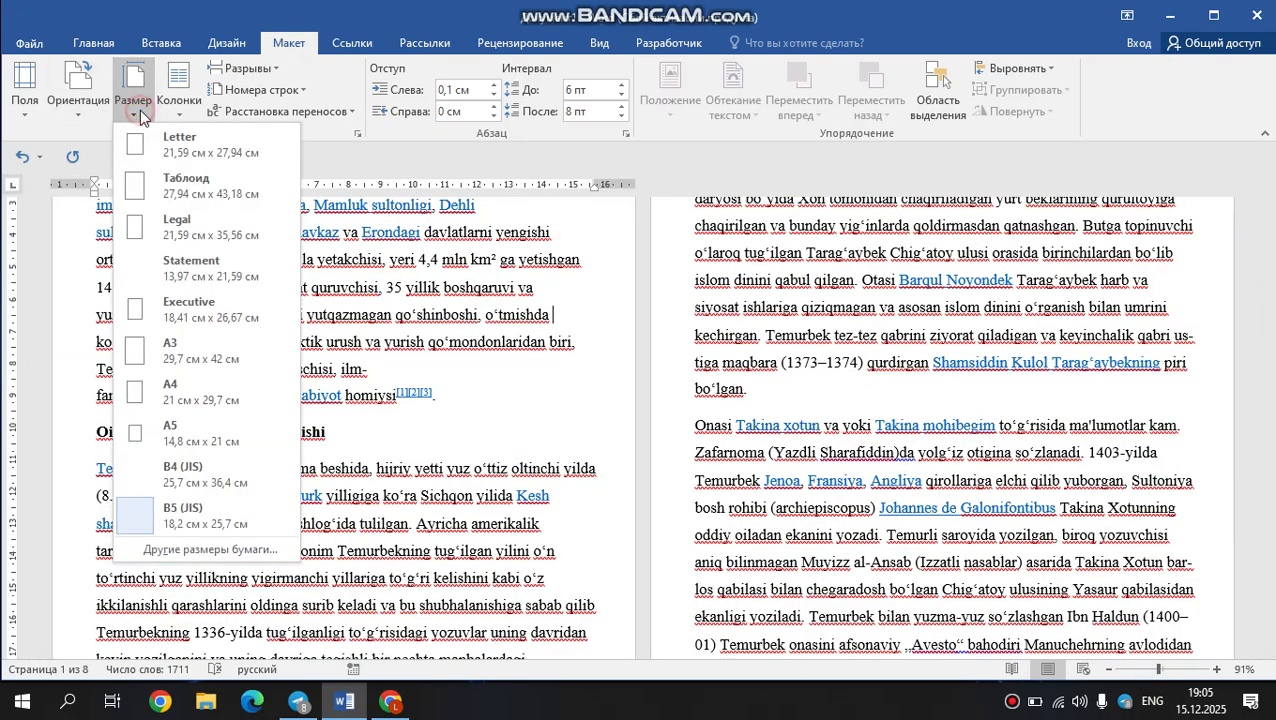
pyautogui.click(198, 427)
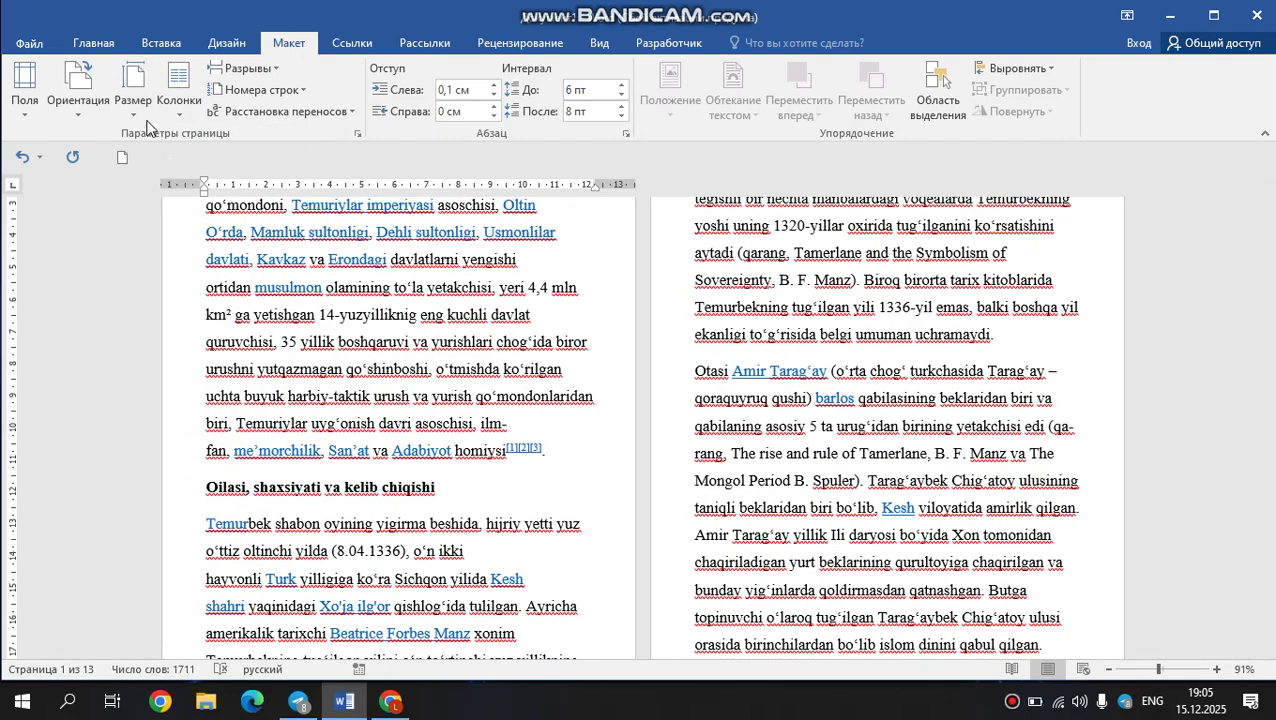
# Set the document's paper size to A4 (21 × 29.7 cm).
pyautogui.click(133, 88)
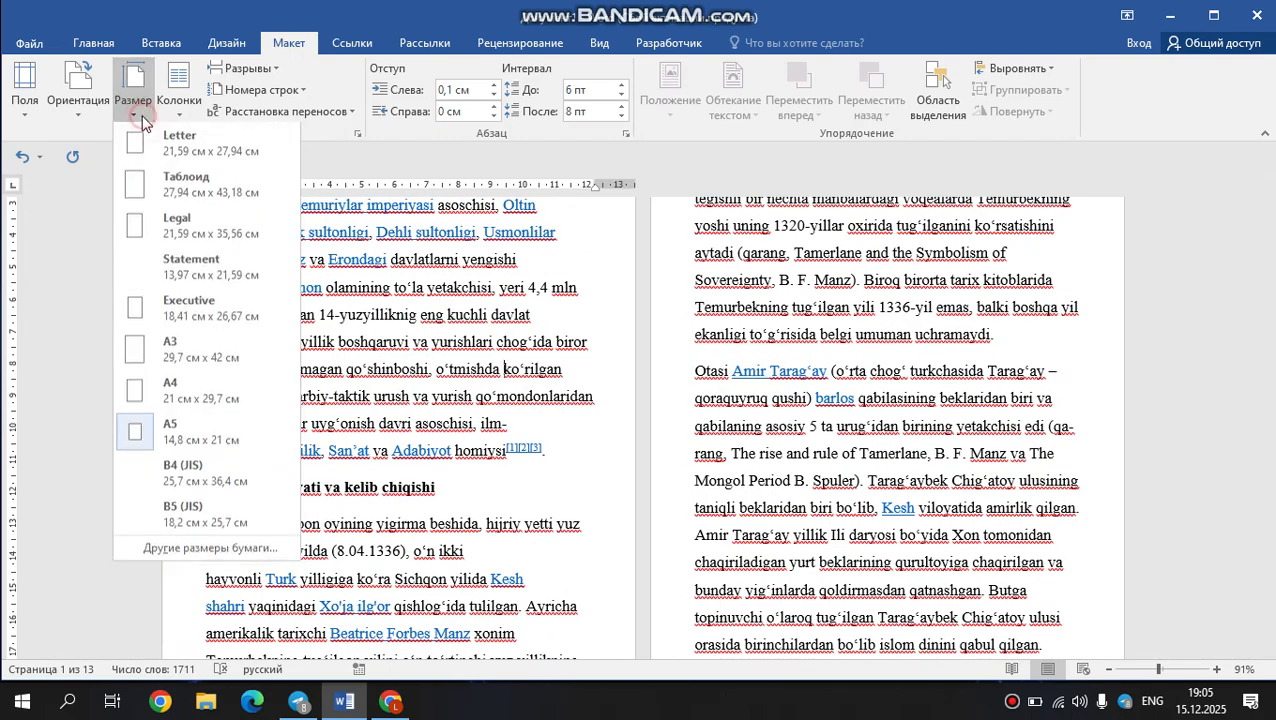
pyautogui.click(165, 388)
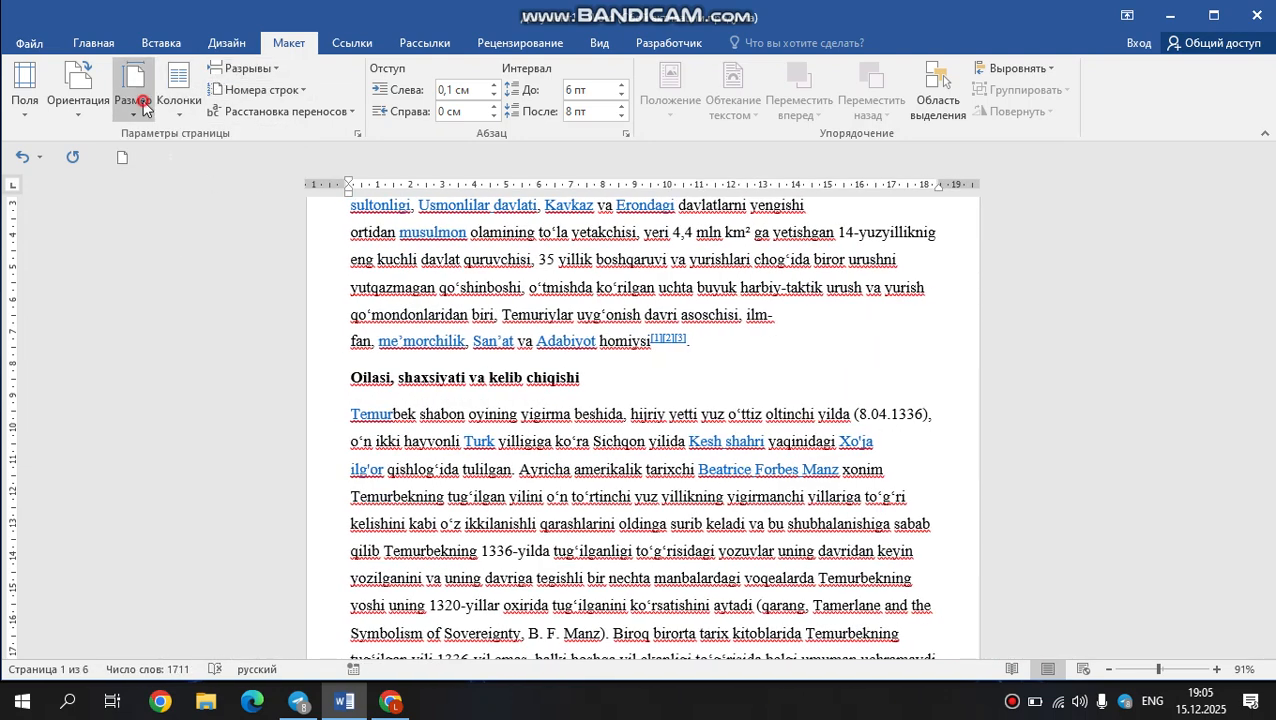
pyautogui.click(133, 88)
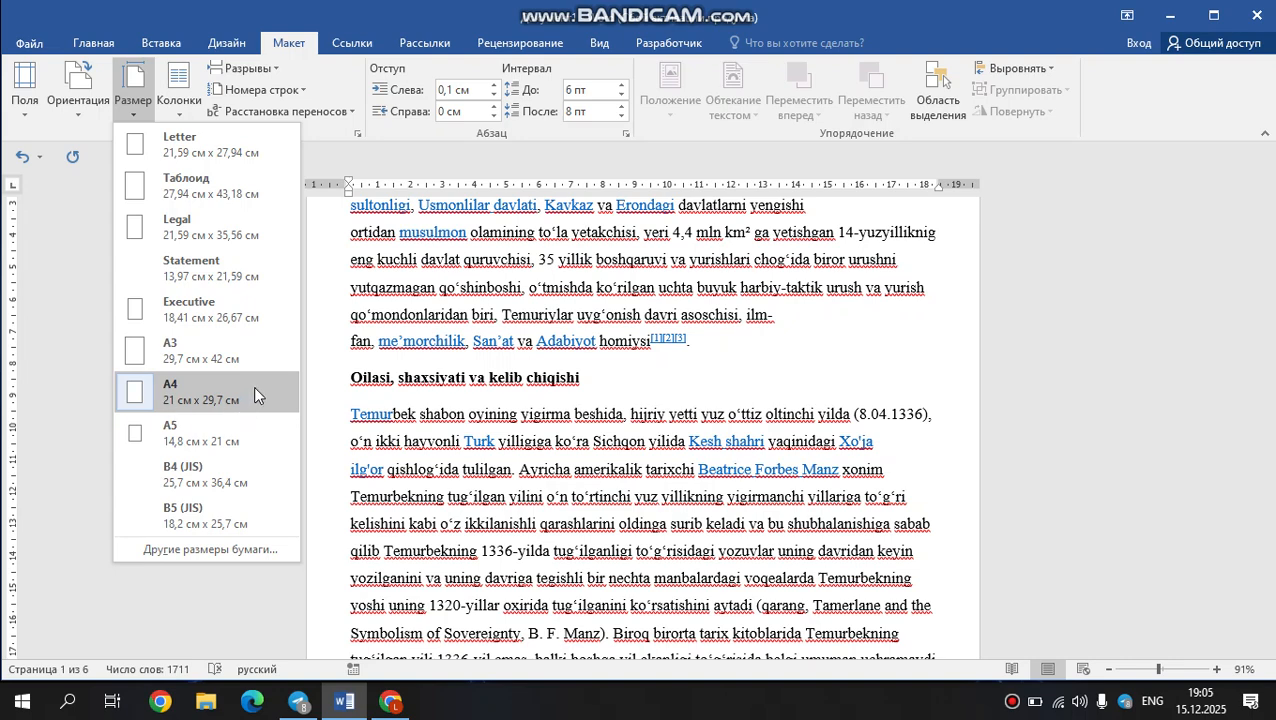
pyautogui.click(415, 200)
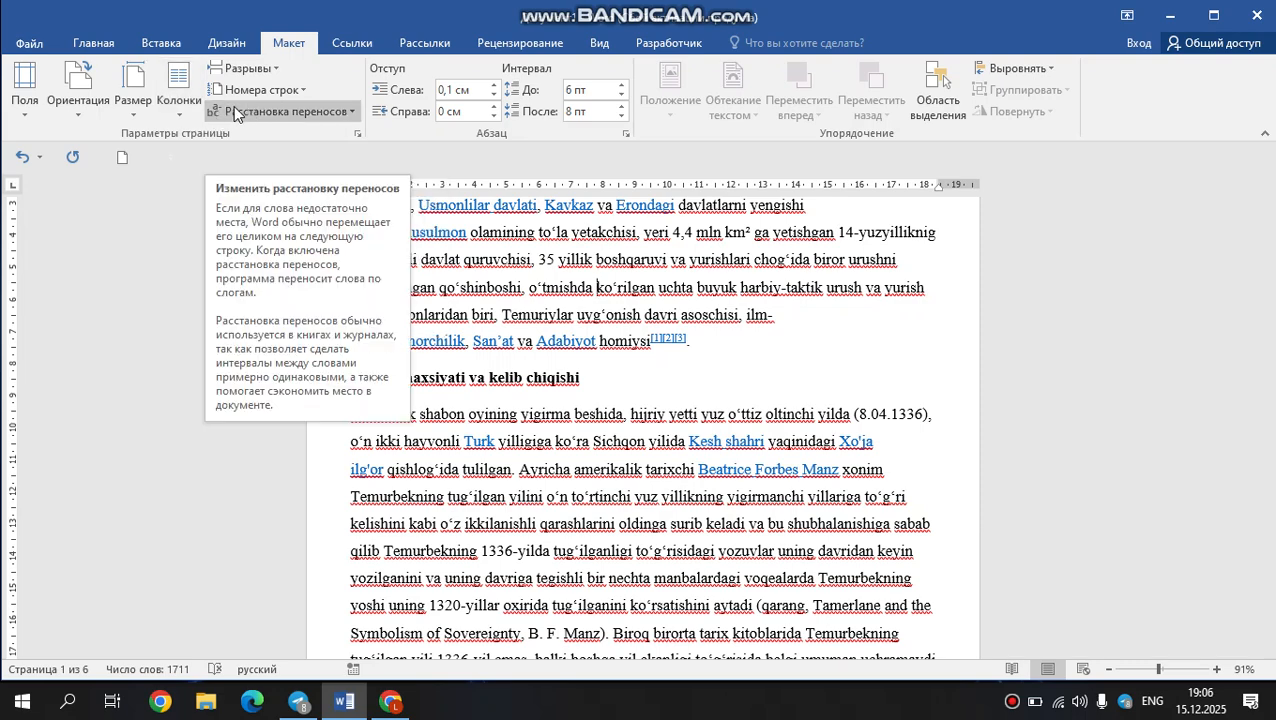
# Delete all the text in the document.
pyautogui.hotkey('ctrl', 'a')
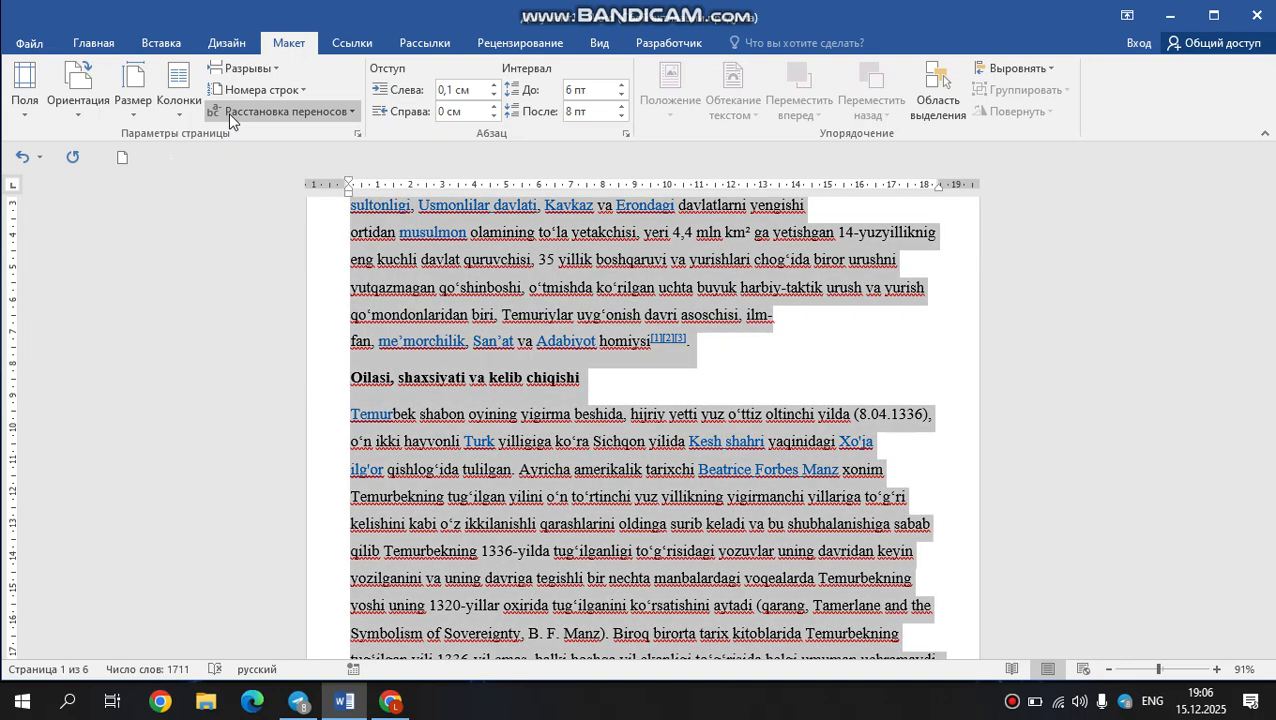
pyautogui.press('Delete')
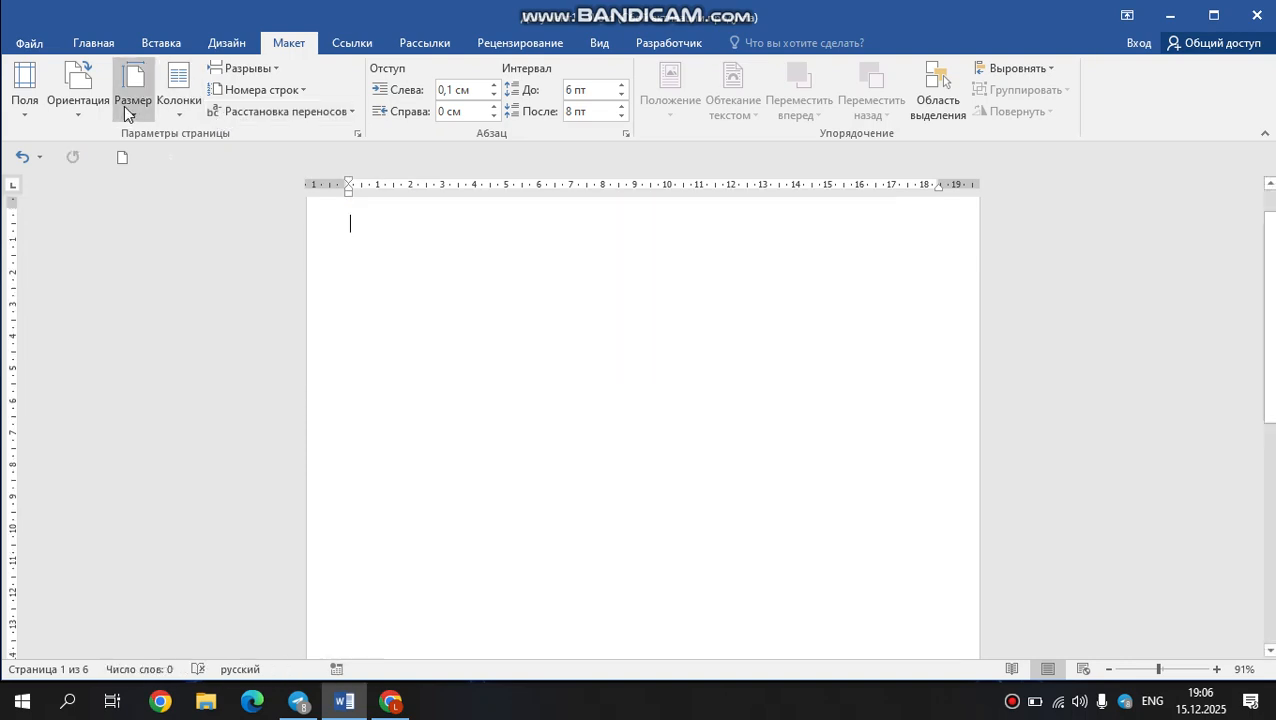
# Lay out the empty document in two columns with landscape page orientation.
pyautogui.click(142, 107)
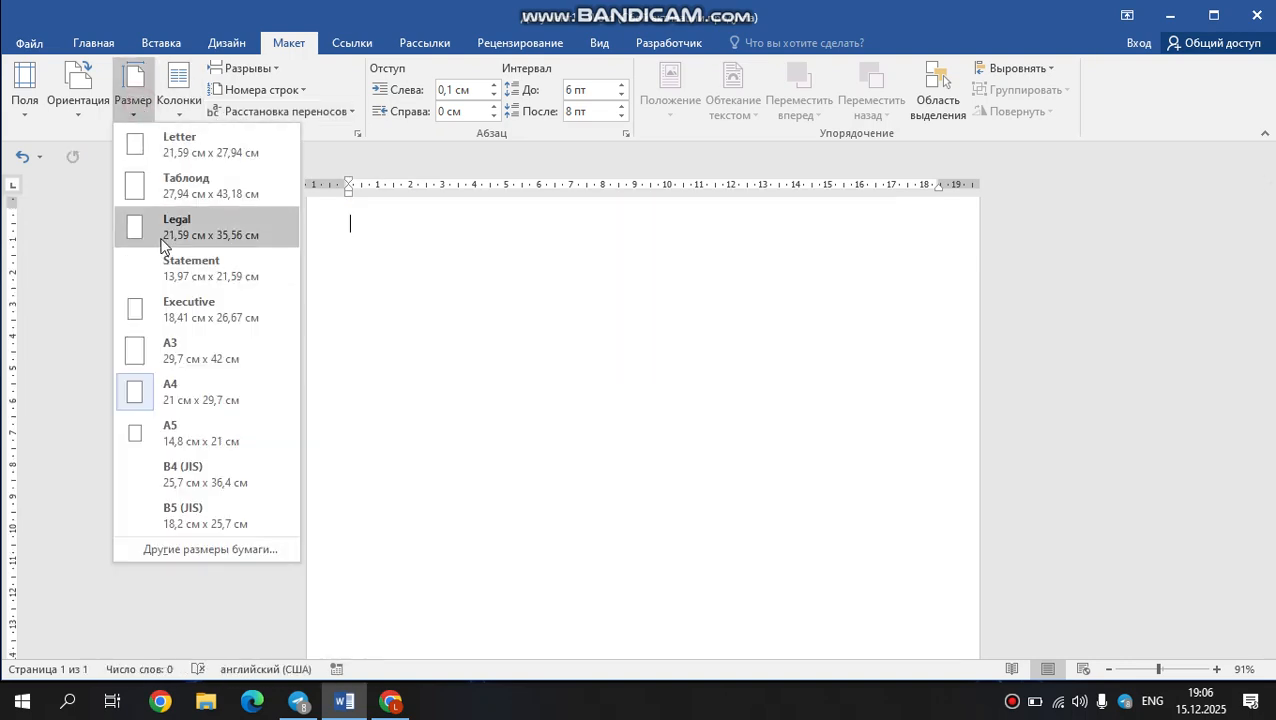
pyautogui.click(305, 175)
pyautogui.click(179, 117)
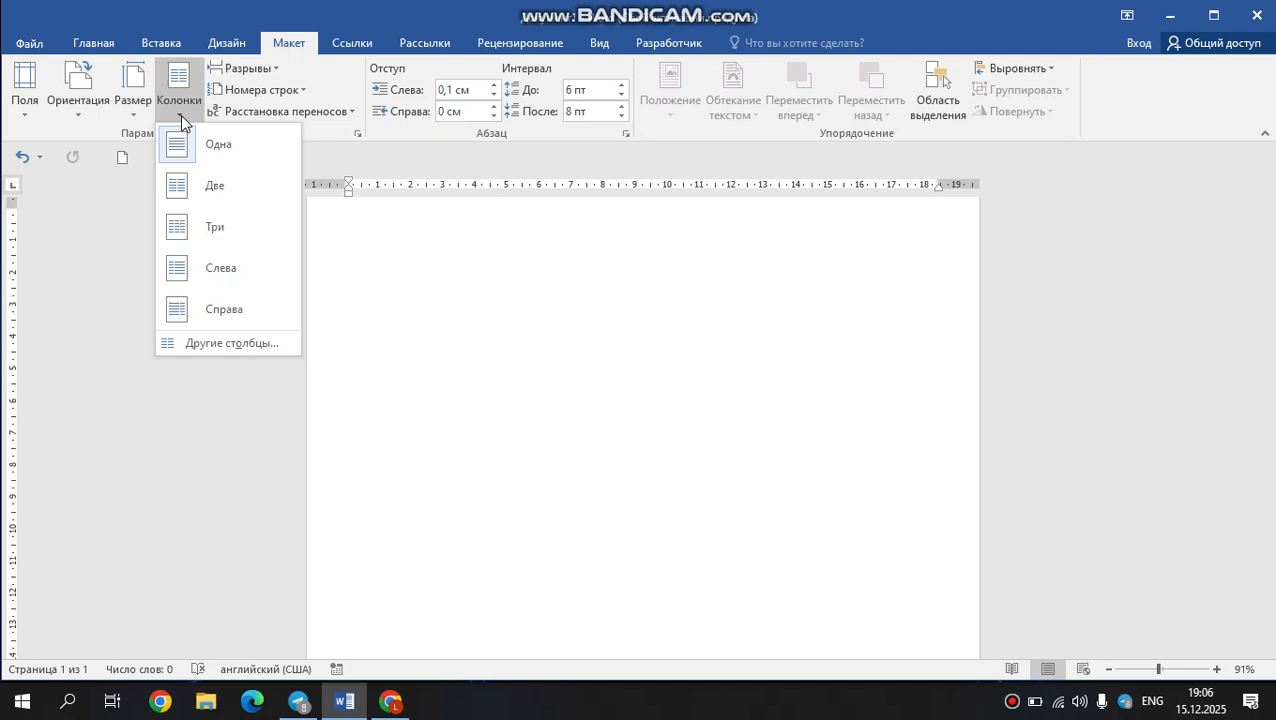
pyautogui.click(188, 178)
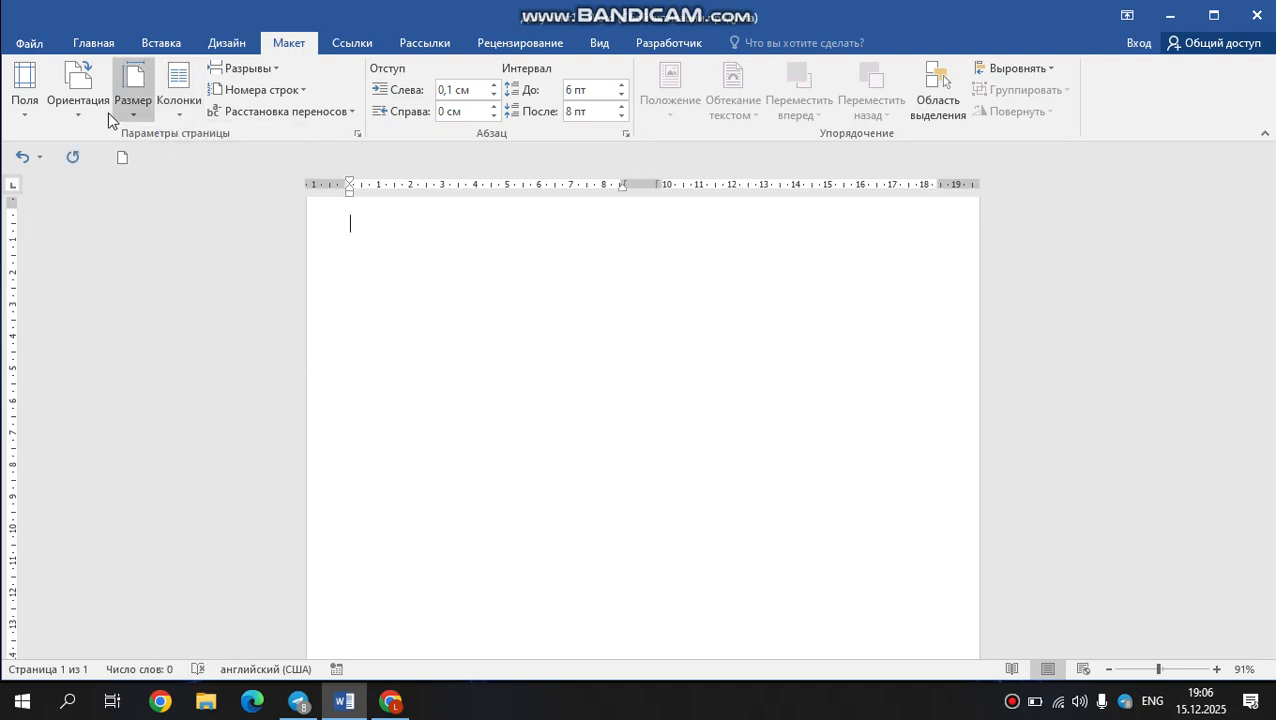
pyautogui.click(82, 110)
pyautogui.click(100, 192)
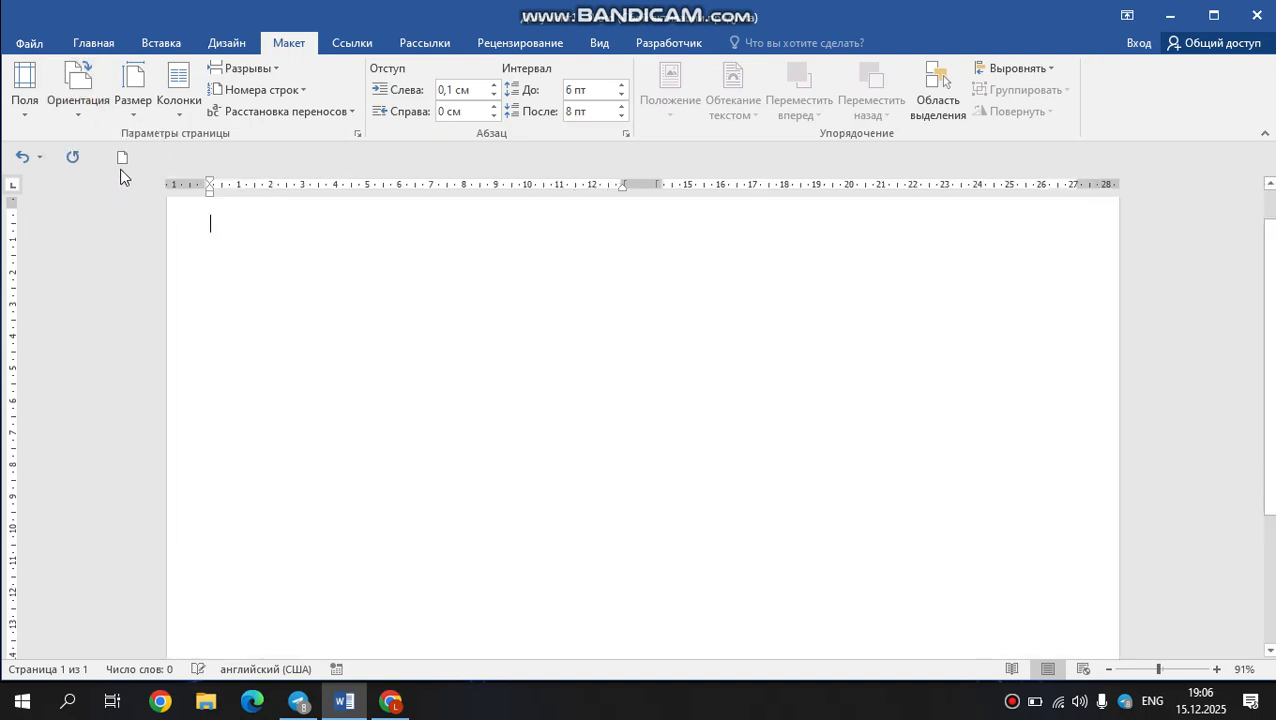
# Set the font size to 72 for the text at the start of the empty document.
pyautogui.click(95, 44)
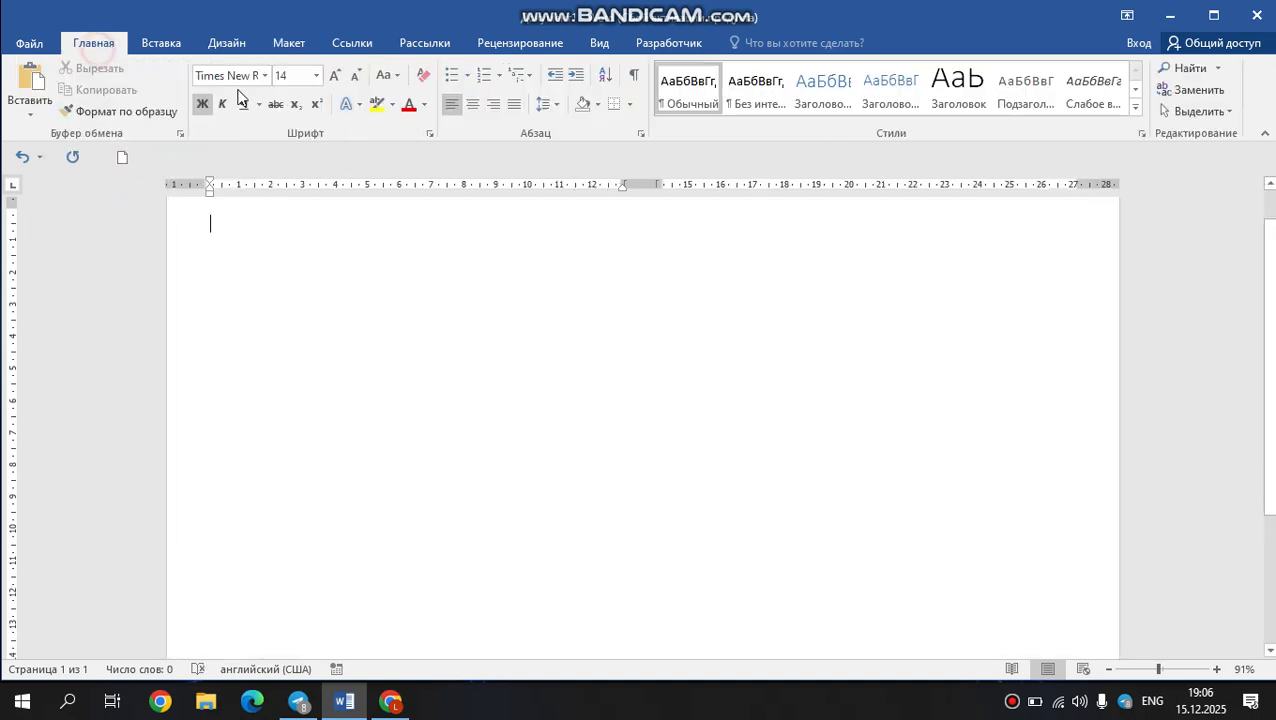
pyautogui.click(316, 76)
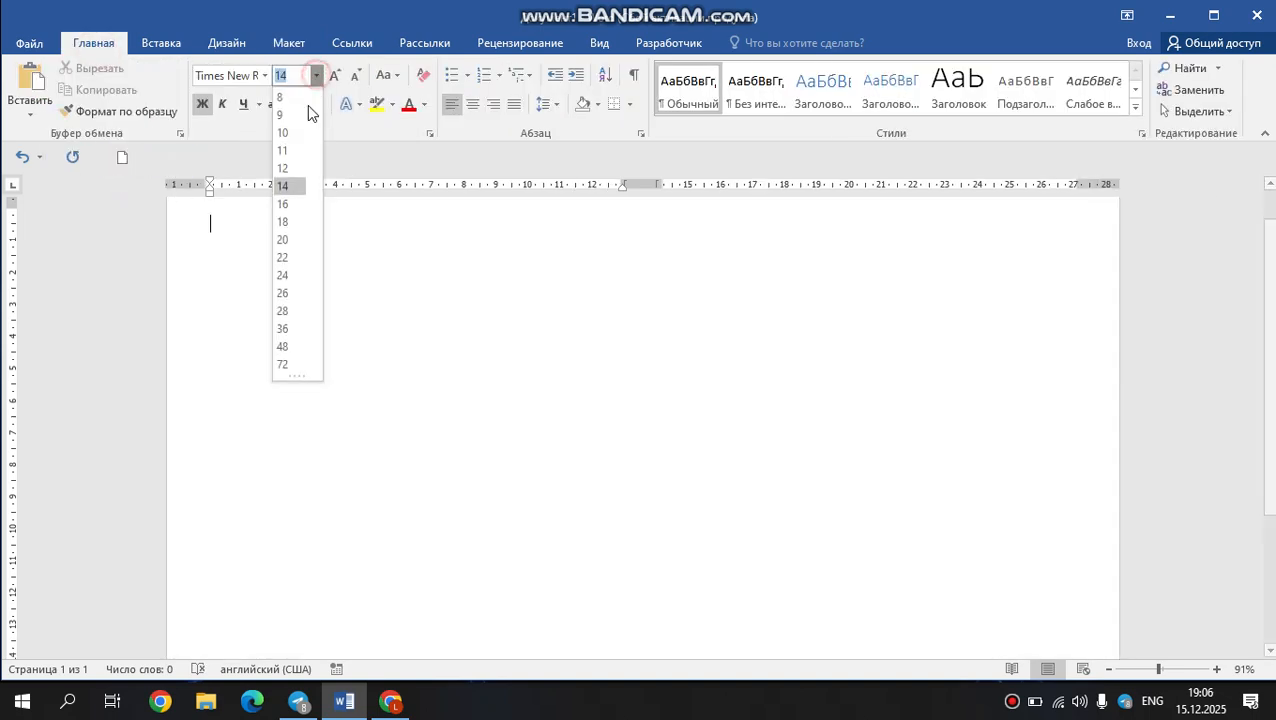
pyautogui.click(288, 365)
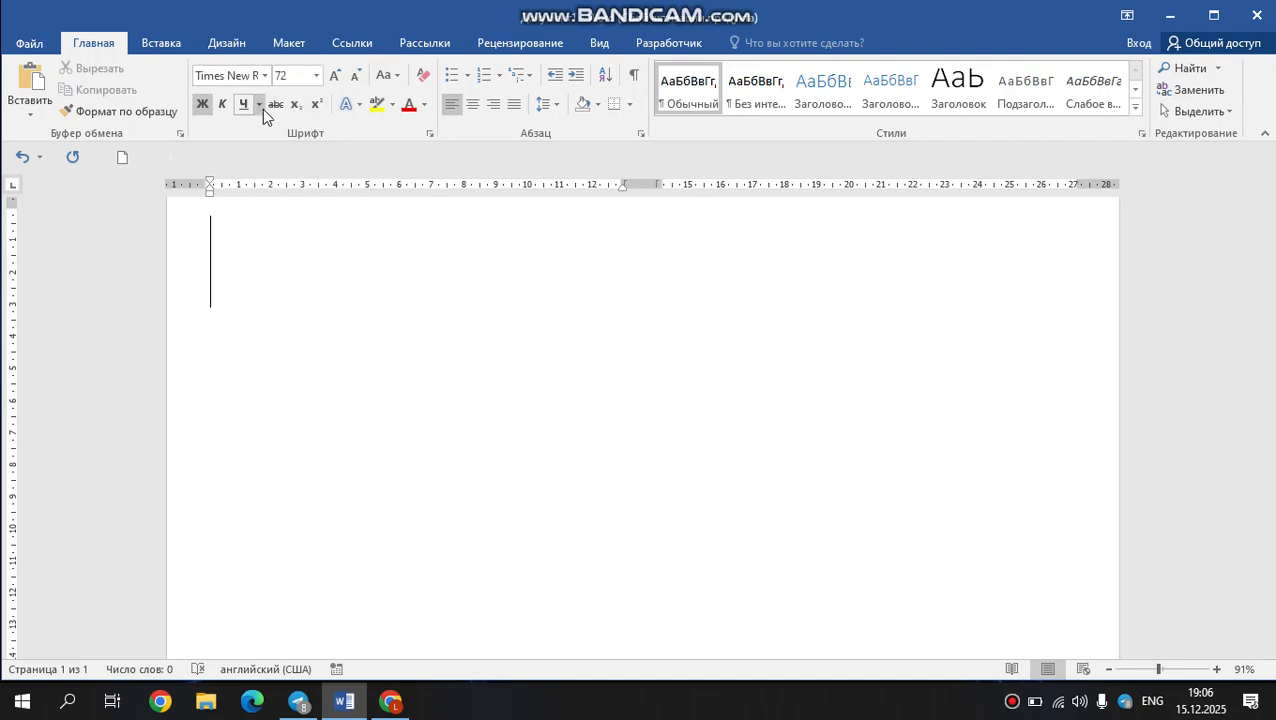
# Fill the first column with four lines, each containing a single capital L.
pyautogui.write('L')
pyautogui.press('Return')
pyautogui.press('Return')
pyautogui.press('Return')
pyautogui.press('Return')
pyautogui.press('Return')
pyautogui.press('BackSpace')
pyautogui.press('BackSpace')
pyautogui.press('BackSpace')
pyautogui.press('BackSpace')
pyautogui.press('BackSpace')
pyautogui.press('Return')
pyautogui.write('l')
pyautogui.press('BackSpace')
pyautogui.write('L')
pyautogui.press('Return')
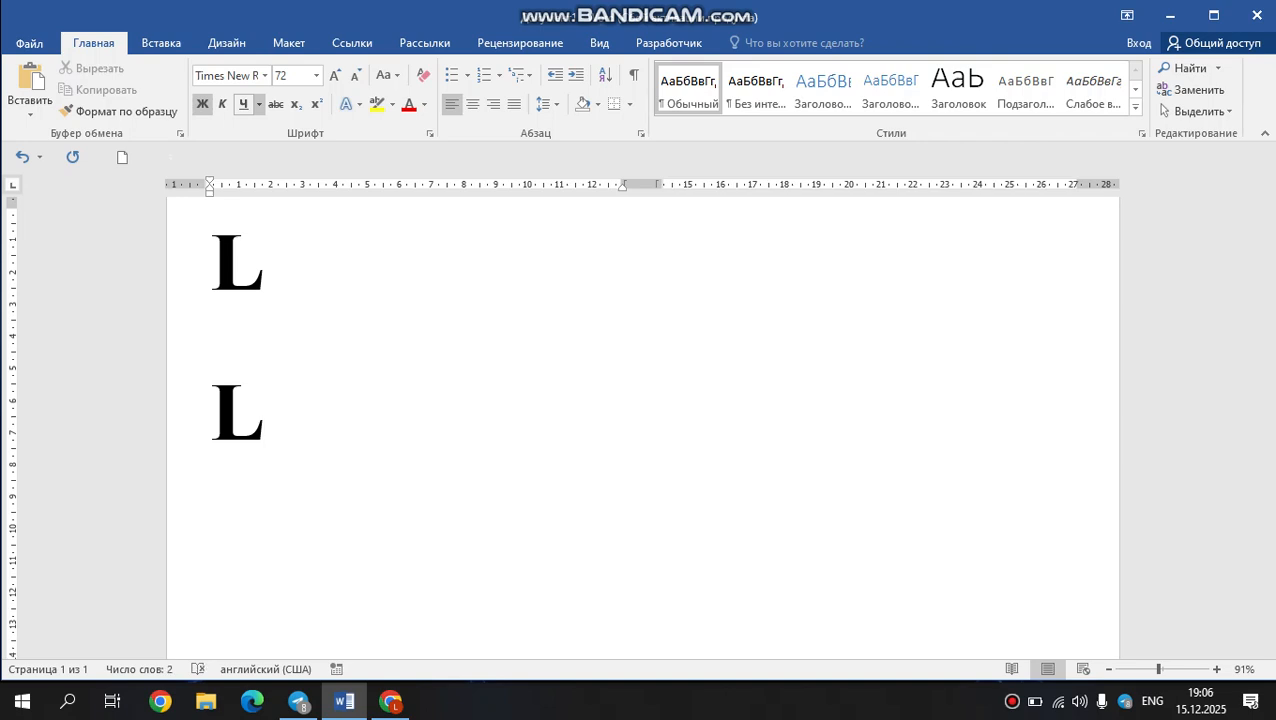
pyautogui.write('L')
pyautogui.press('Return')
pyautogui.write('L')
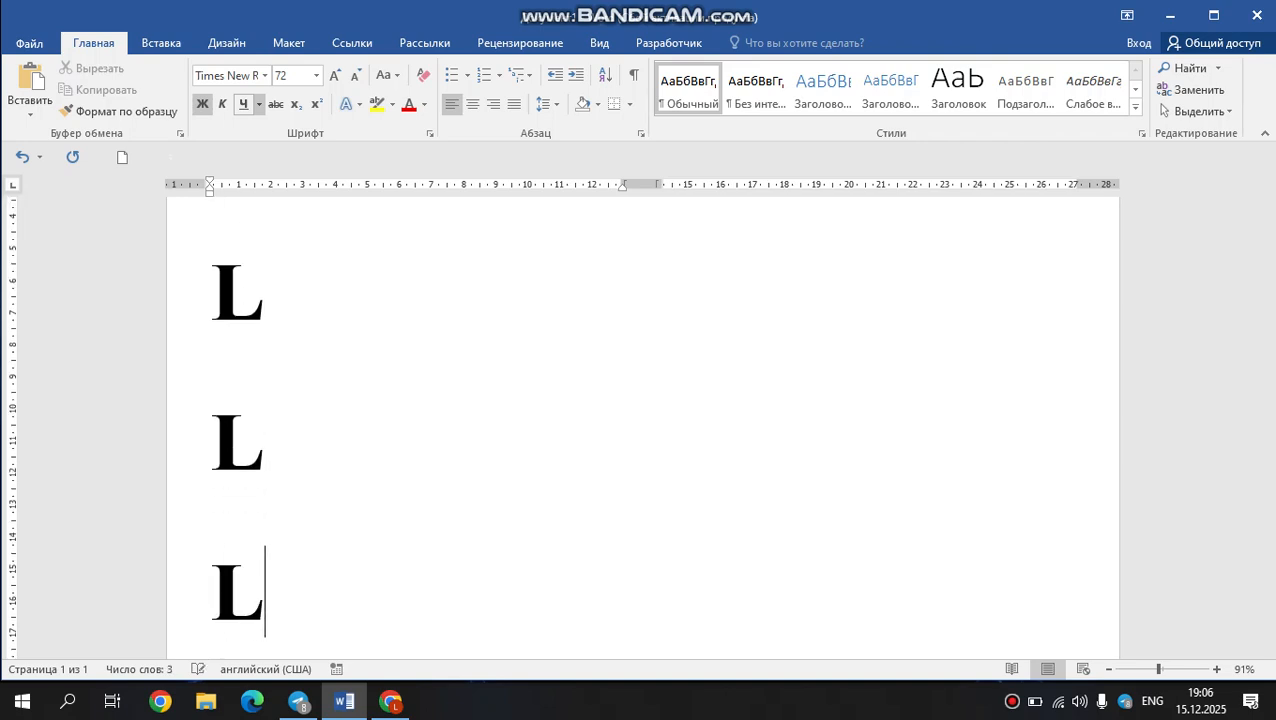
# Continue into the second column and fill it with four more lines of a single capital L.
pyautogui.press('Return')
pyautogui.write('L ')
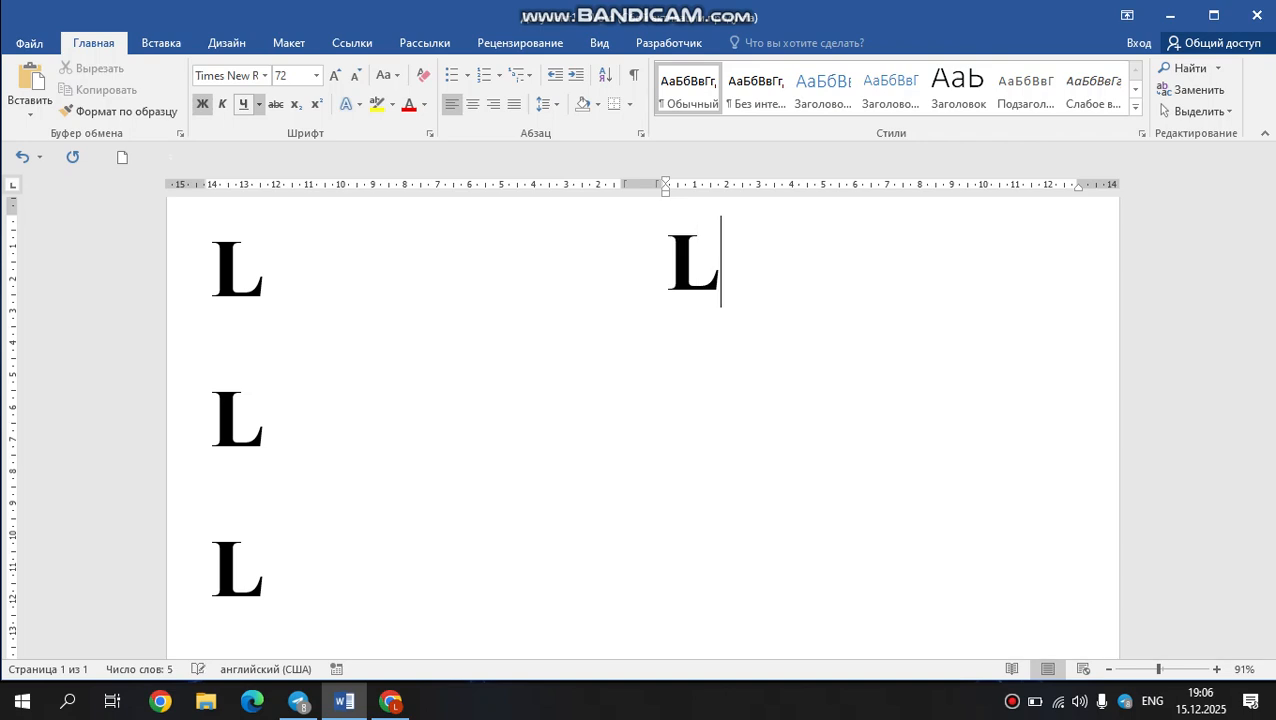
pyautogui.write('L')
pyautogui.press('Return')
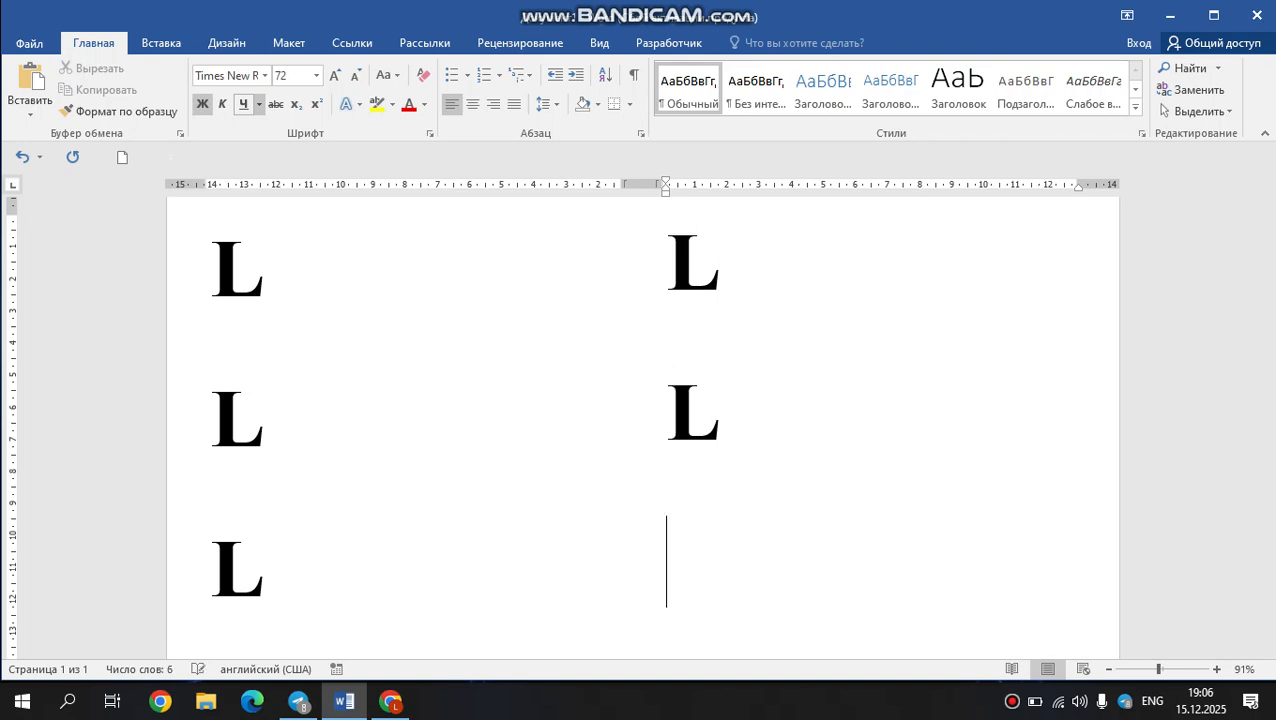
pyautogui.write('L')
pyautogui.press('Return')
pyautogui.write('L')
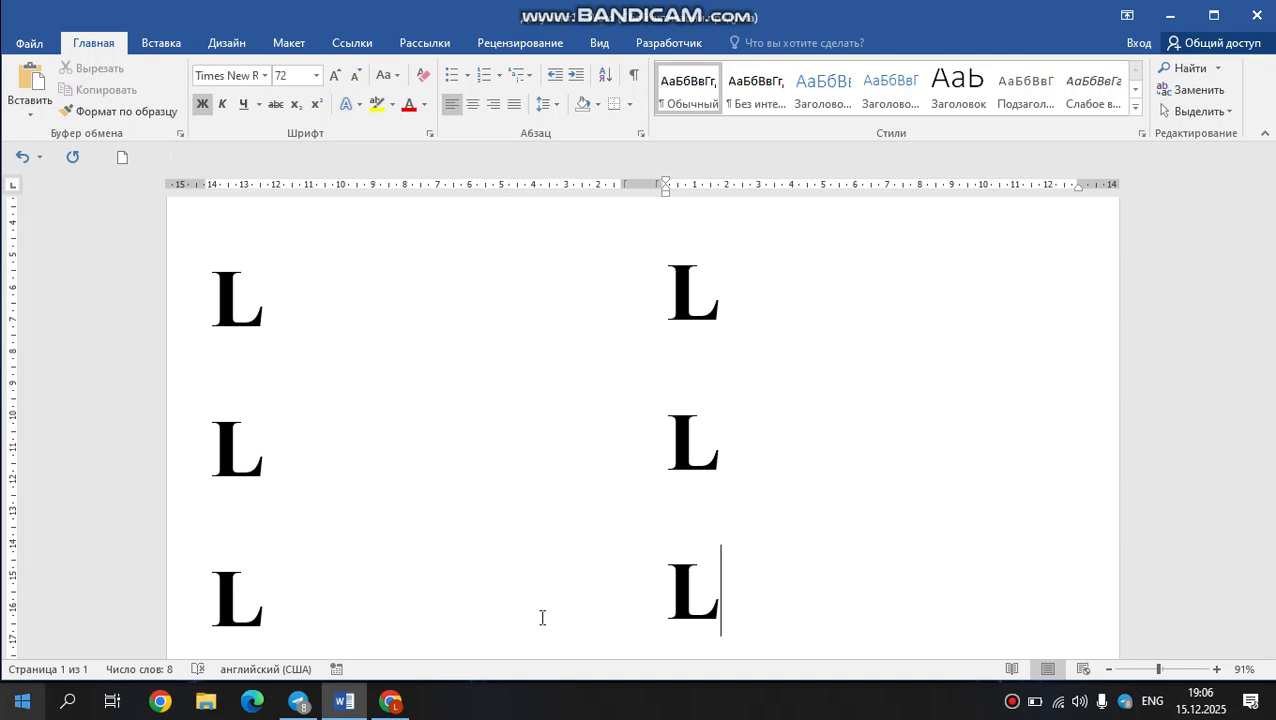
# Start a new empty line after the last L in the second column, continuing onto a second page.
pyautogui.click(1144, 669)
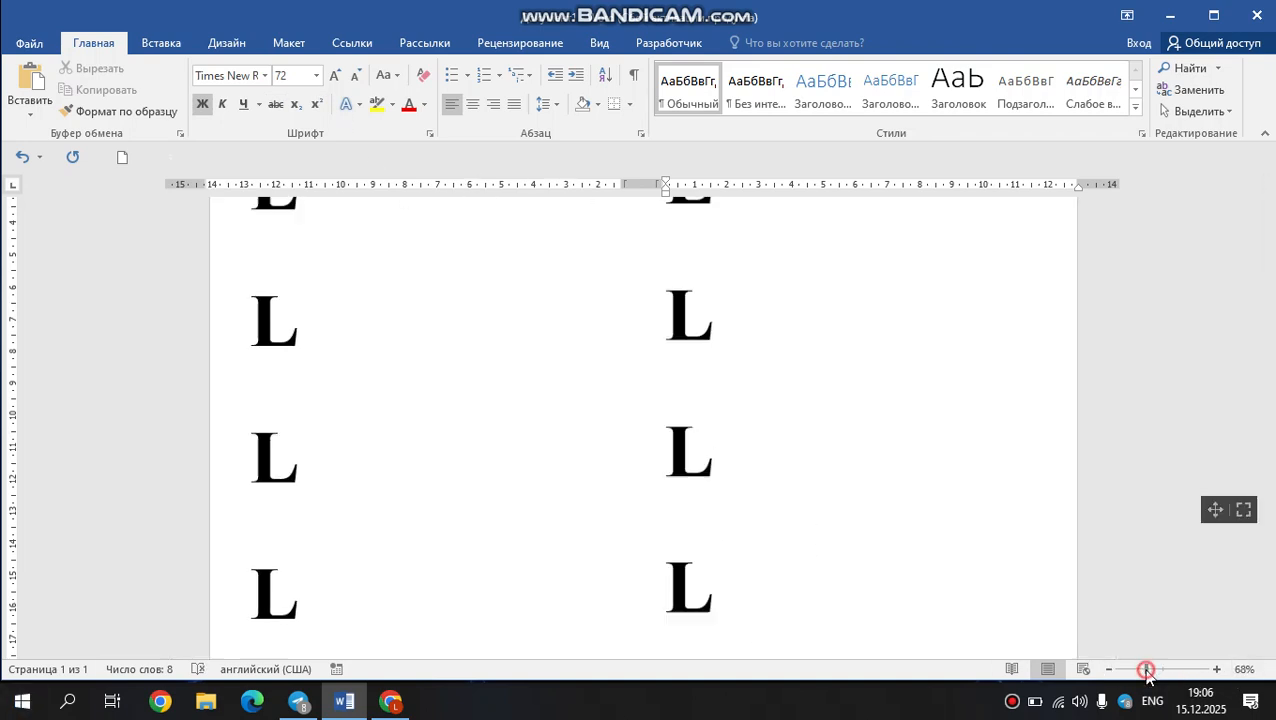
pyautogui.moveTo(1144, 669); pyautogui.dragTo(1136, 669)
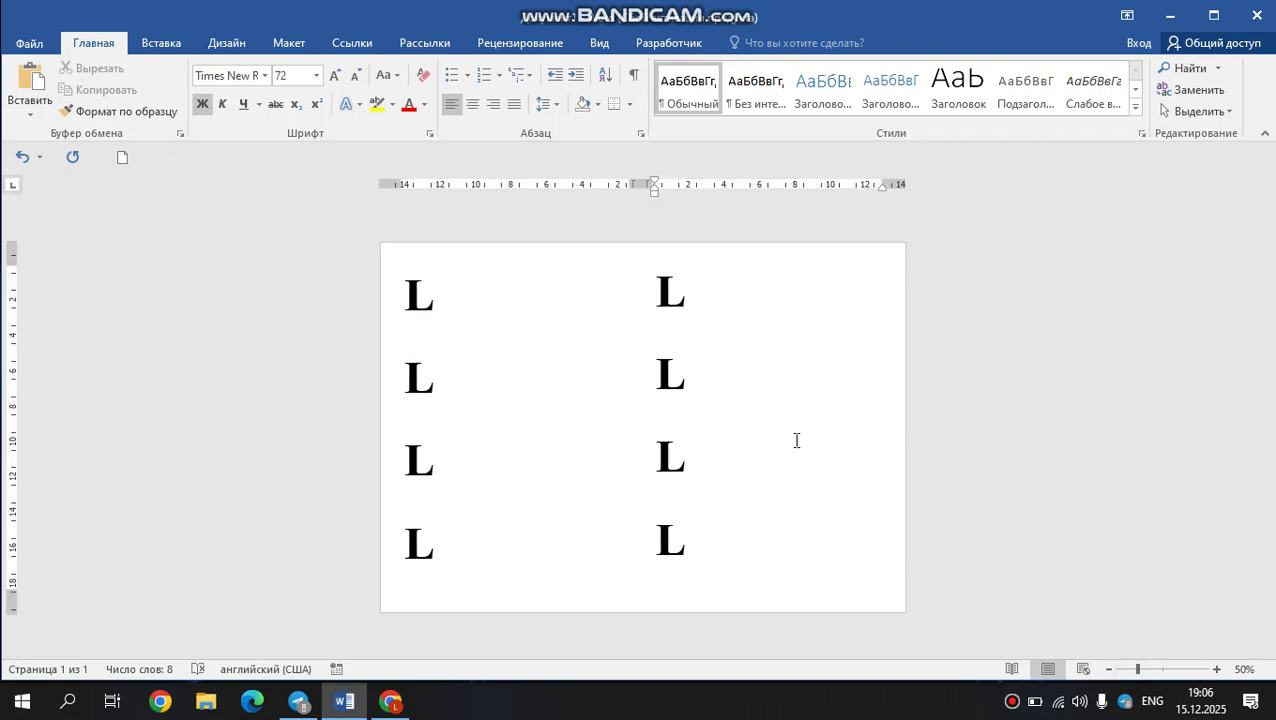
pyautogui.write('L')
pyautogui.press('BackSpace')
pyautogui.hotkey('ctrl', 'Return')
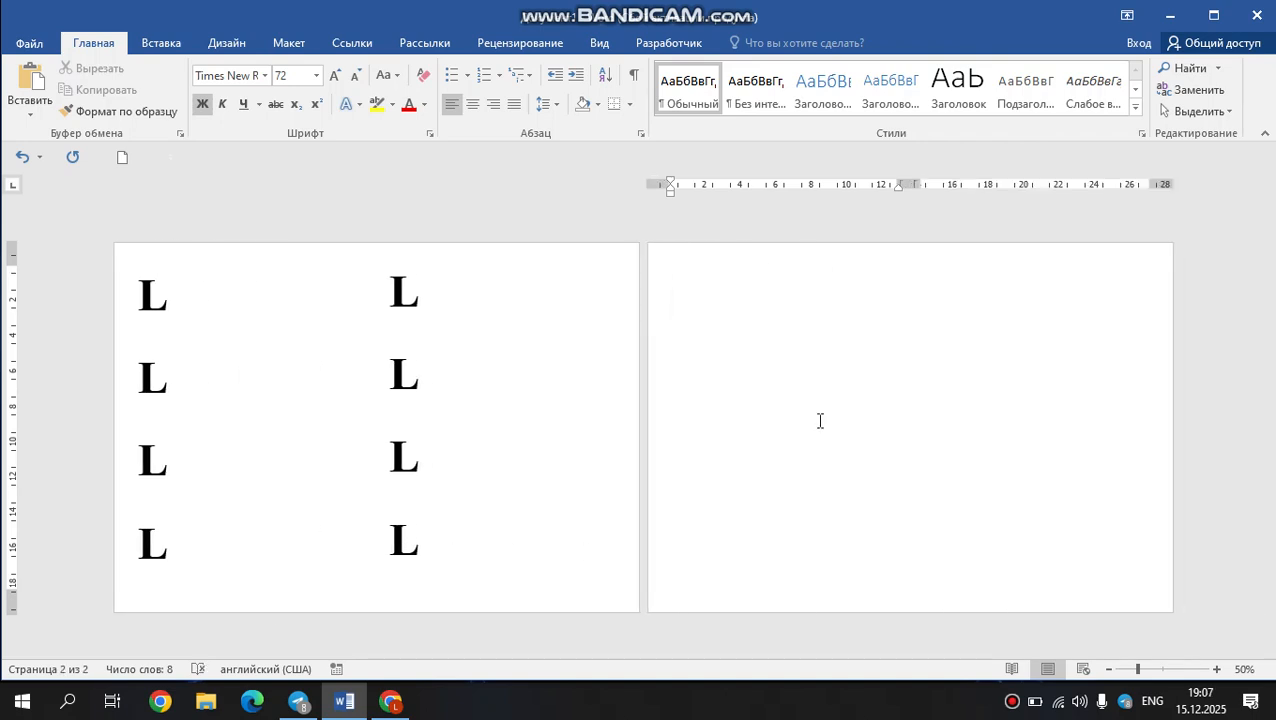
# Set the number of columns to 14 of equal width and apply it to the whole document.
pyautogui.click(287, 43)
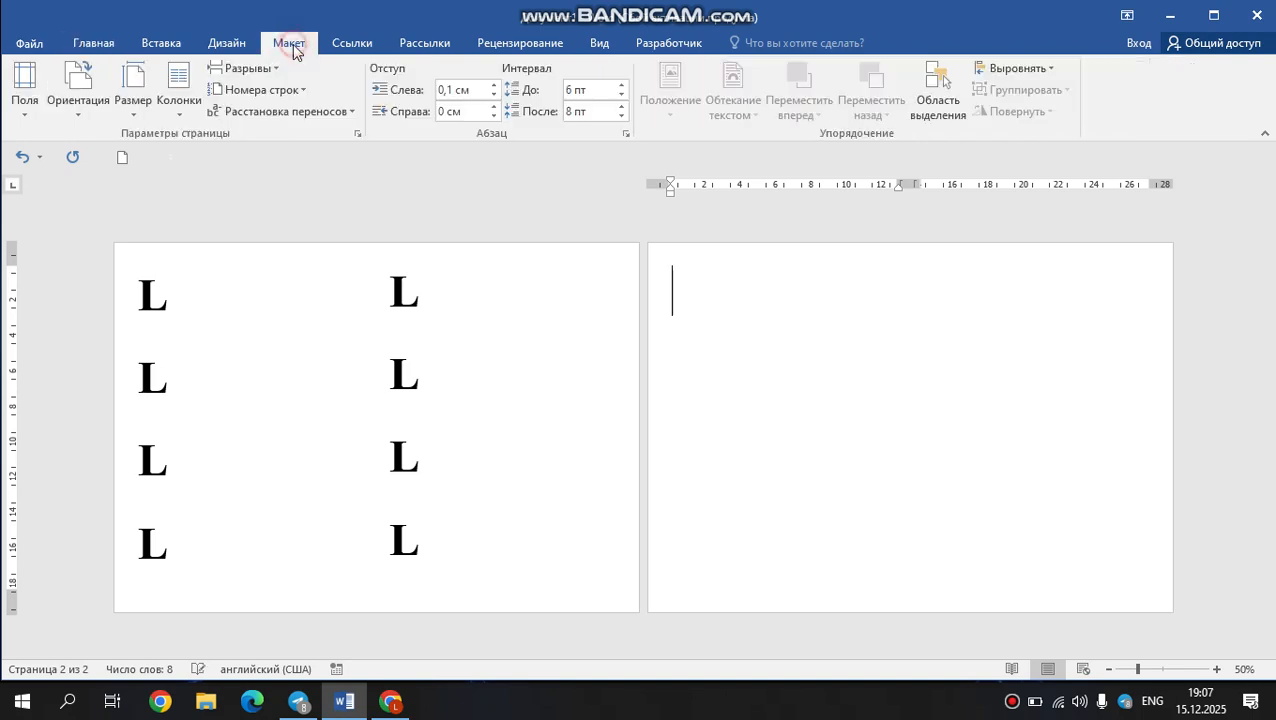
pyautogui.click(178, 104)
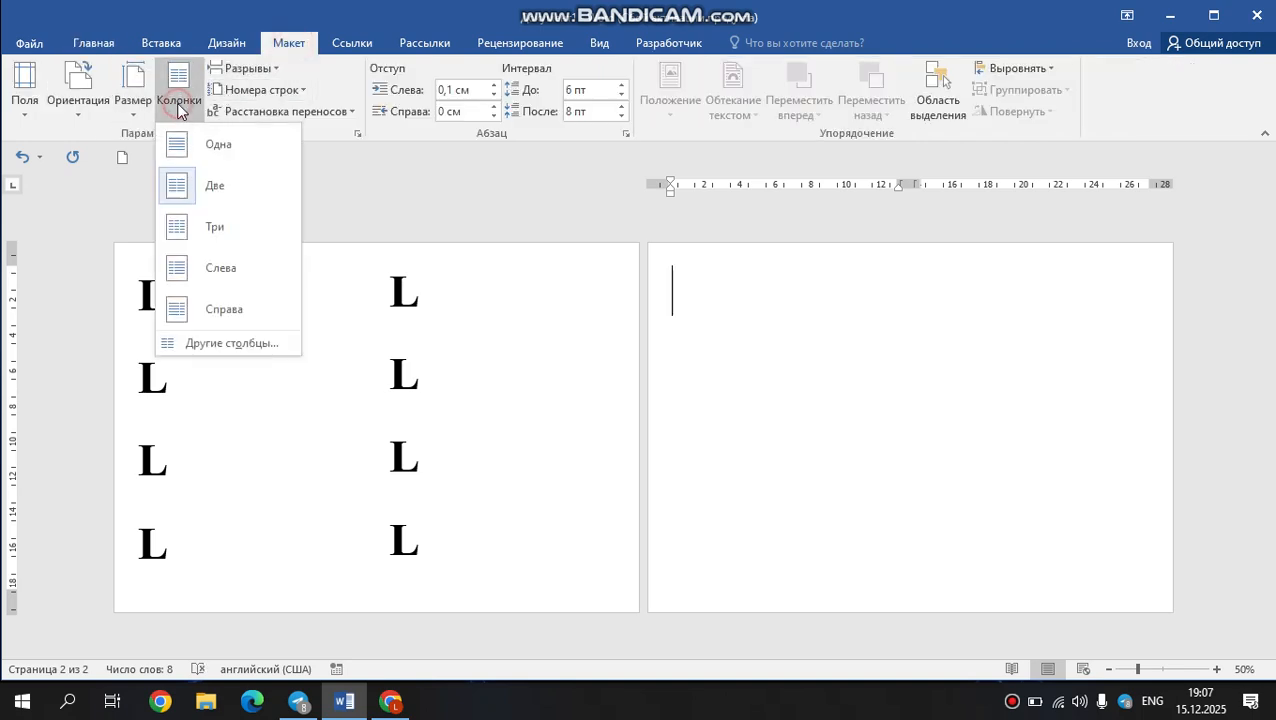
pyautogui.click(190, 352)
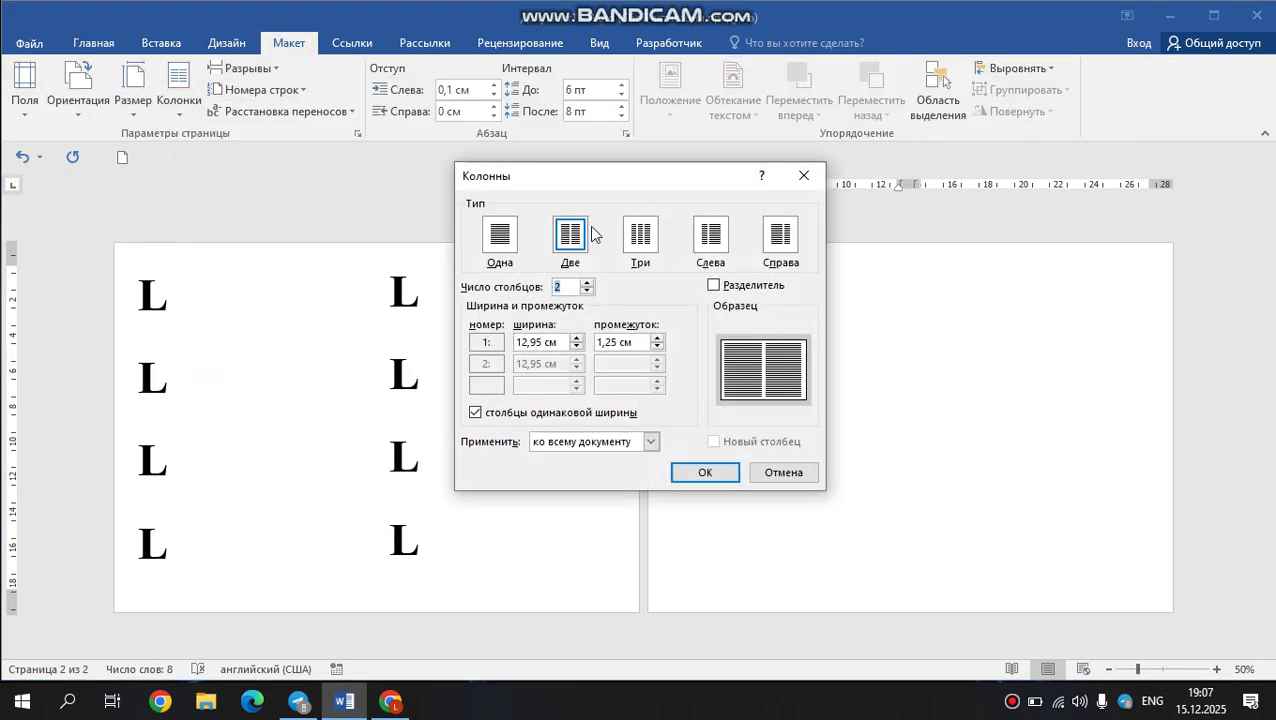
pyautogui.click(591, 291)
pyautogui.click(587, 284)
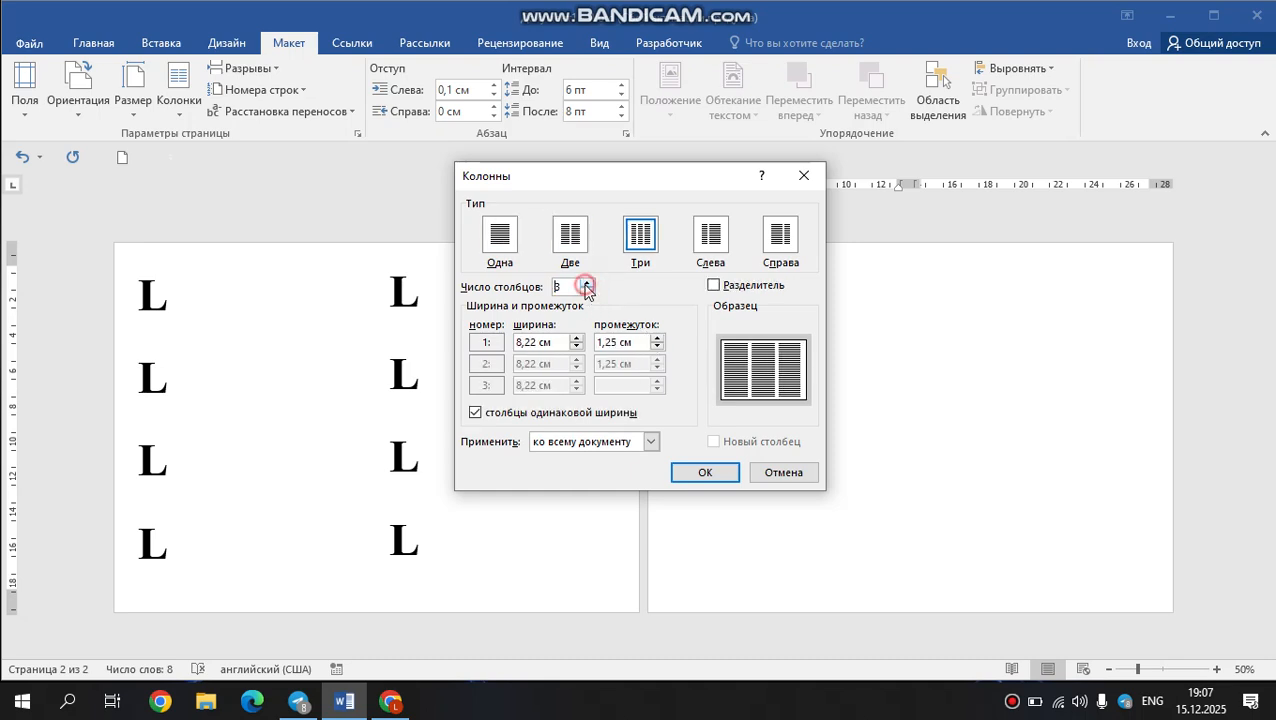
pyautogui.click(587, 284)
pyautogui.click(588, 284)
pyautogui.click(589, 285)
pyautogui.click(589, 290)
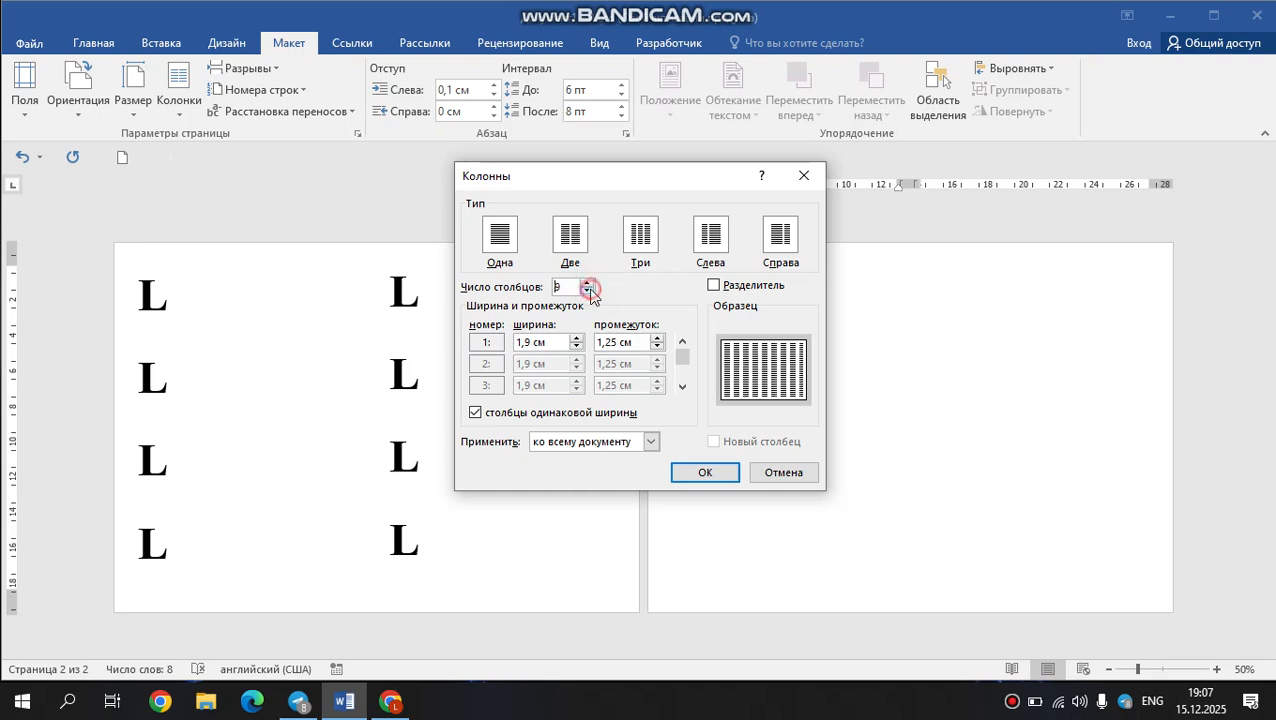
pyautogui.click(589, 284)
pyautogui.click(591, 282)
pyautogui.click(589, 284)
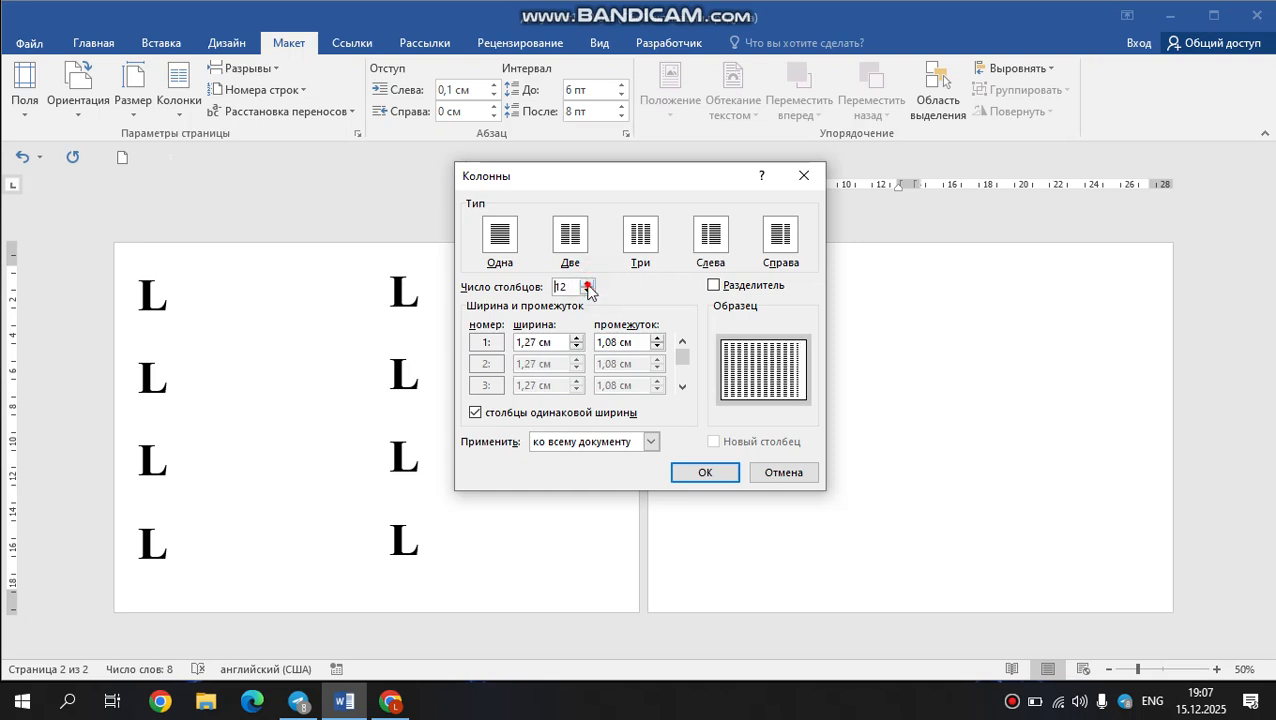
pyautogui.click(589, 284)
pyautogui.click(589, 284)
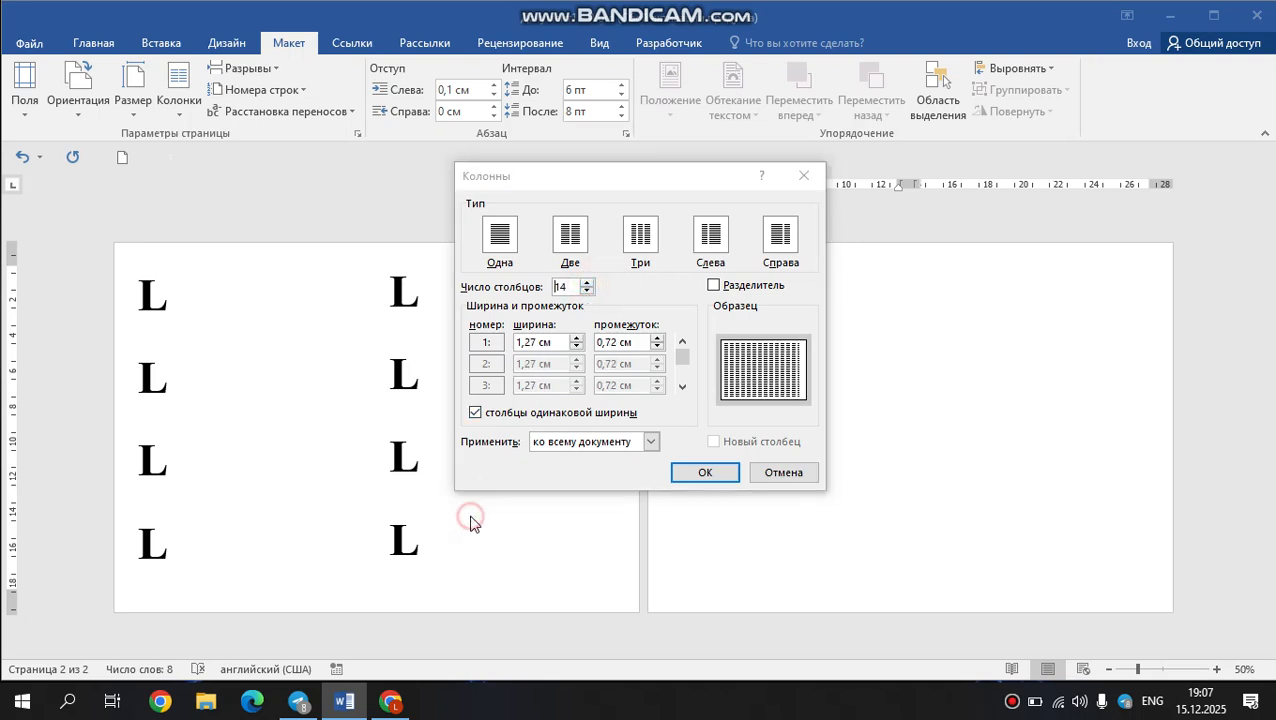
pyautogui.click(706, 472)
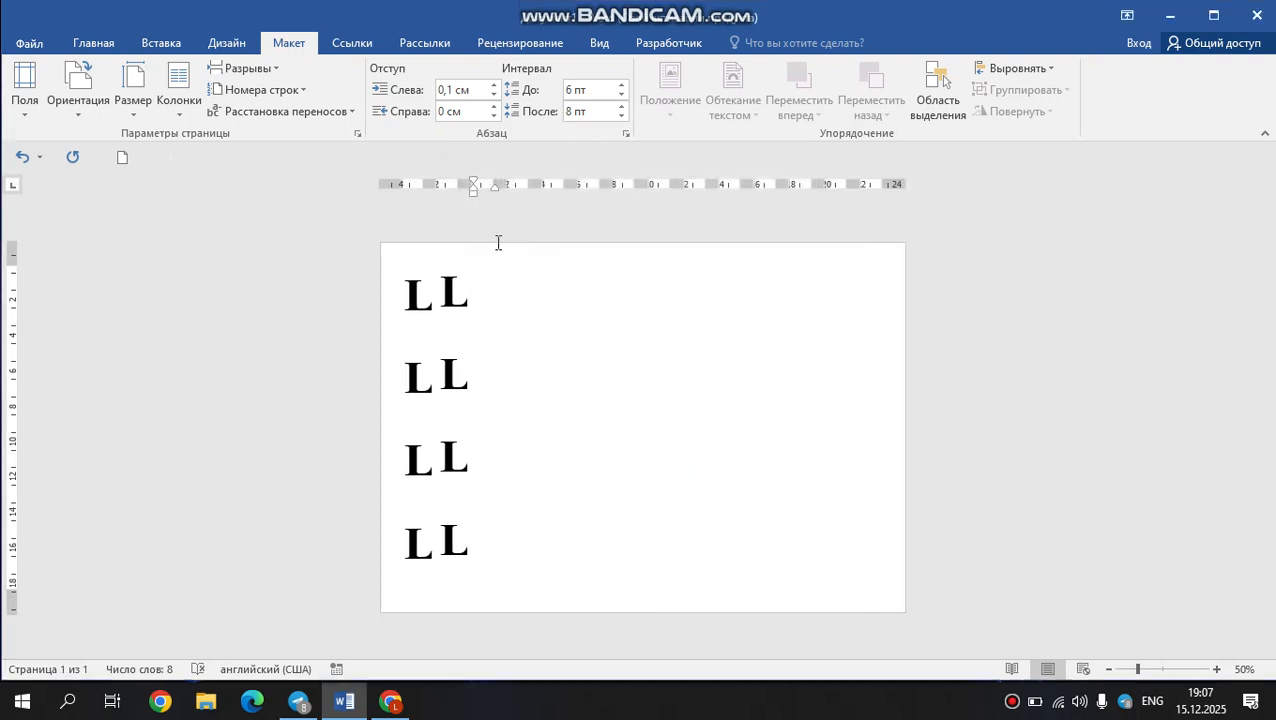
# Enter one L in the third column, and then delete every L in the document.
pyautogui.write('L')
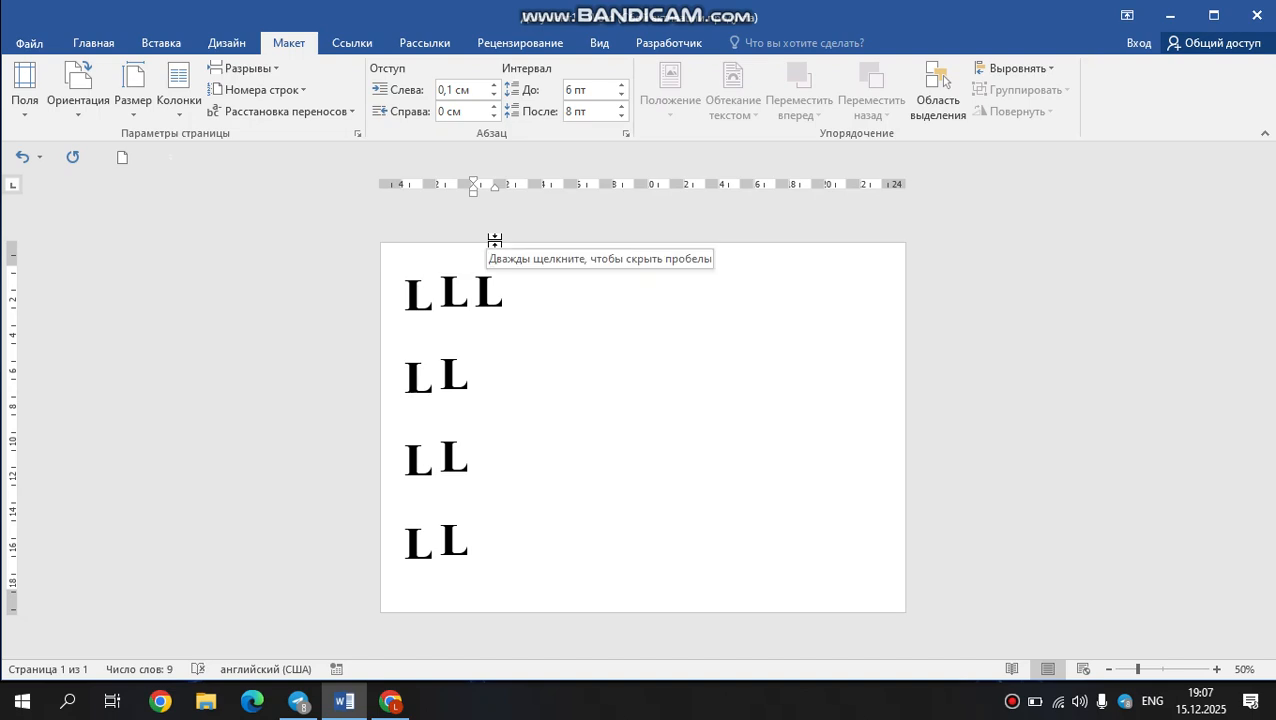
pyautogui.press('BackSpace')
pyautogui.press('BackSpace')
pyautogui.press('BackSpace')
pyautogui.press('BackSpace')
pyautogui.press('BackSpace')
pyautogui.press('BackSpace')
pyautogui.press('BackSpace')
pyautogui.press('BackSpace')
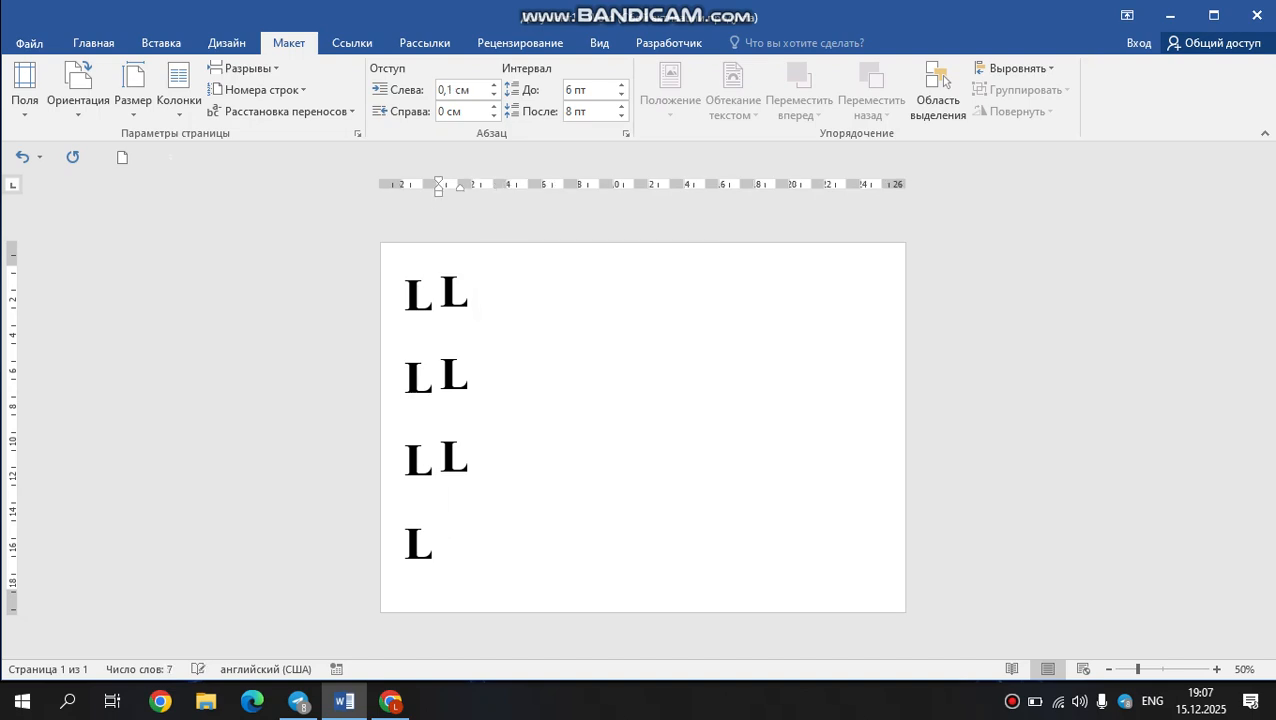
pyautogui.press('BackSpace')
pyautogui.press('BackSpace')
pyautogui.press('BackSpace')
pyautogui.press('BackSpace')
pyautogui.press('BackSpace')
pyautogui.press('BackSpace')
pyautogui.press('BackSpace')
pyautogui.press('BackSpace')
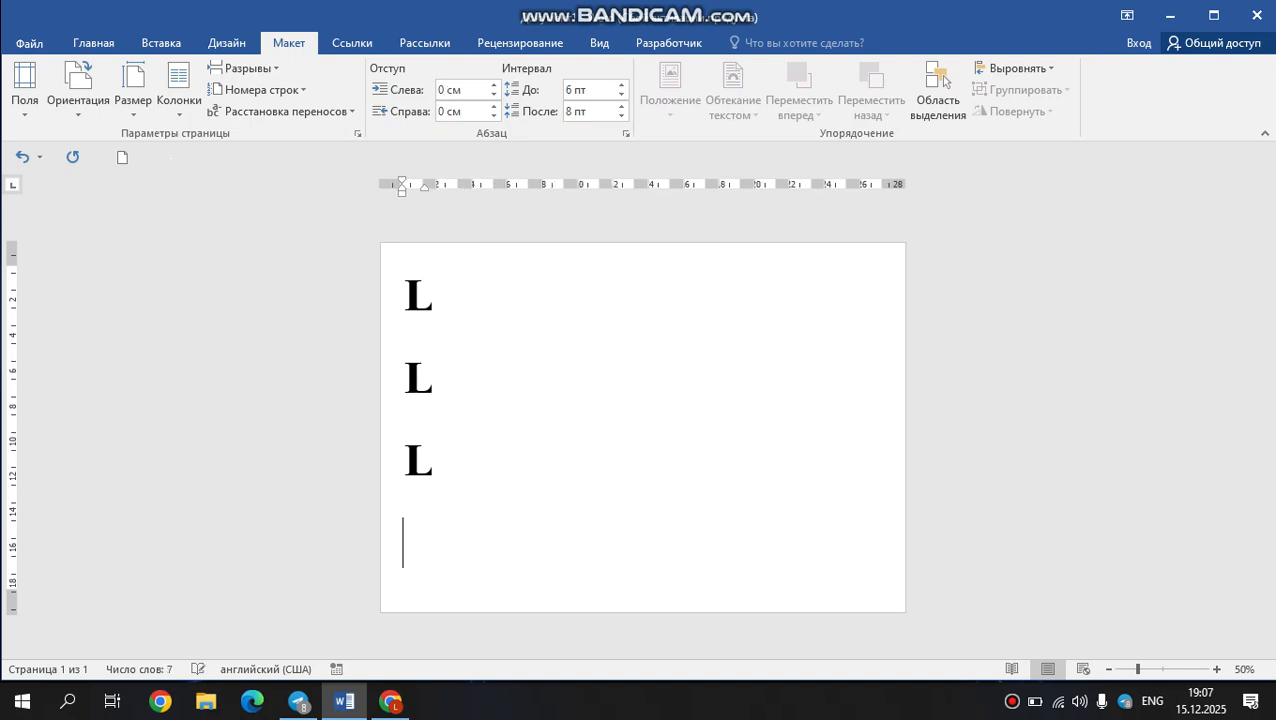
pyautogui.press('BackSpace')
pyautogui.press('BackSpace')
pyautogui.press('BackSpace')
pyautogui.press('BackSpace')
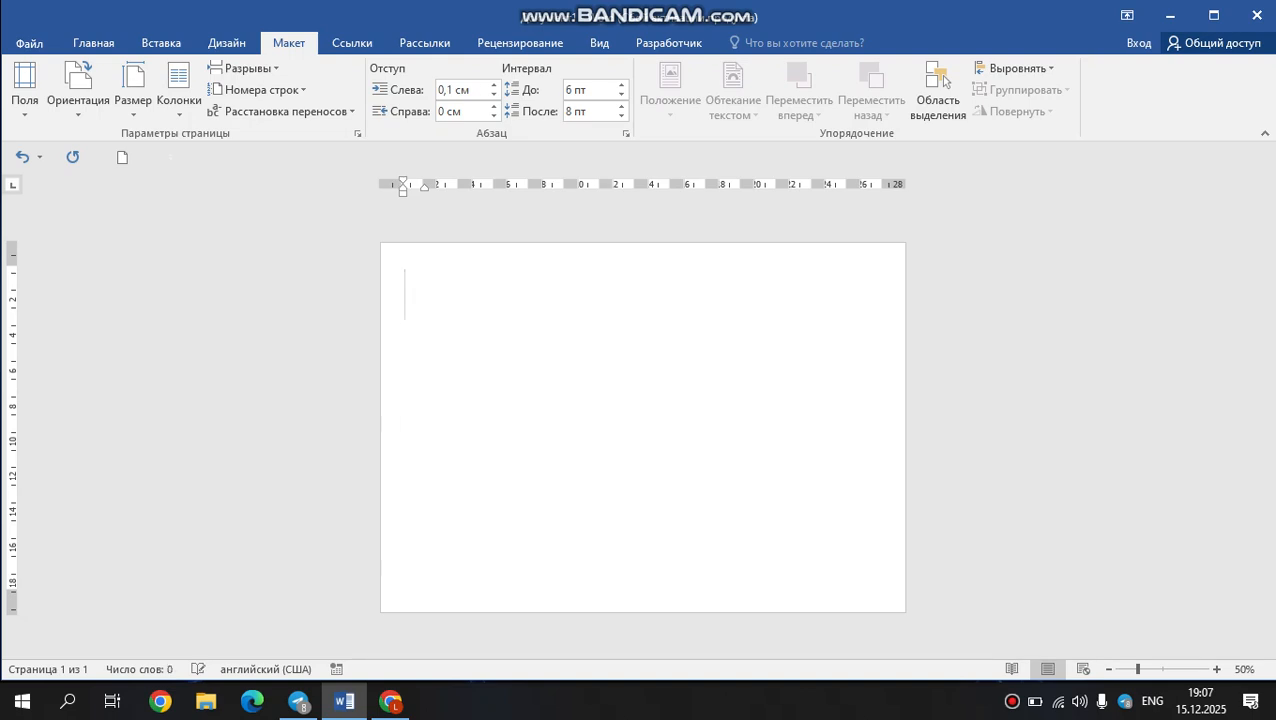
# Insert a text wrapping break at the start of the empty document.
pyautogui.click(177, 112)
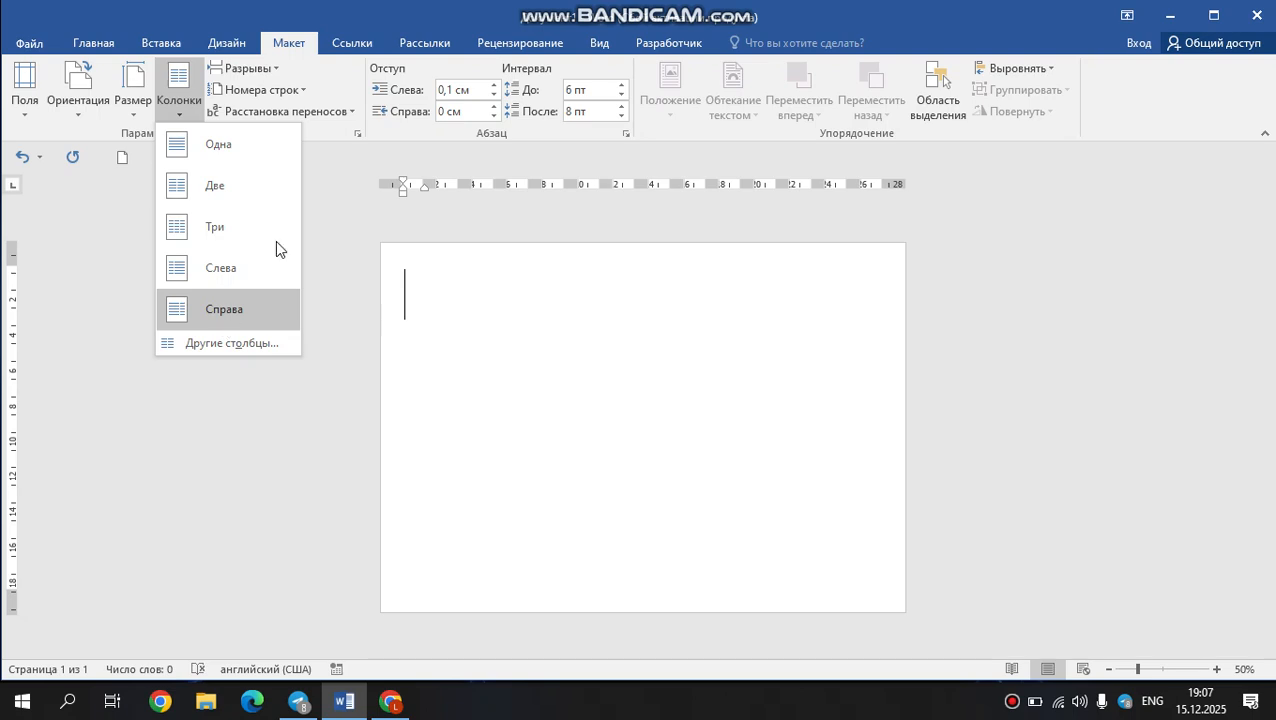
pyautogui.click(279, 70)
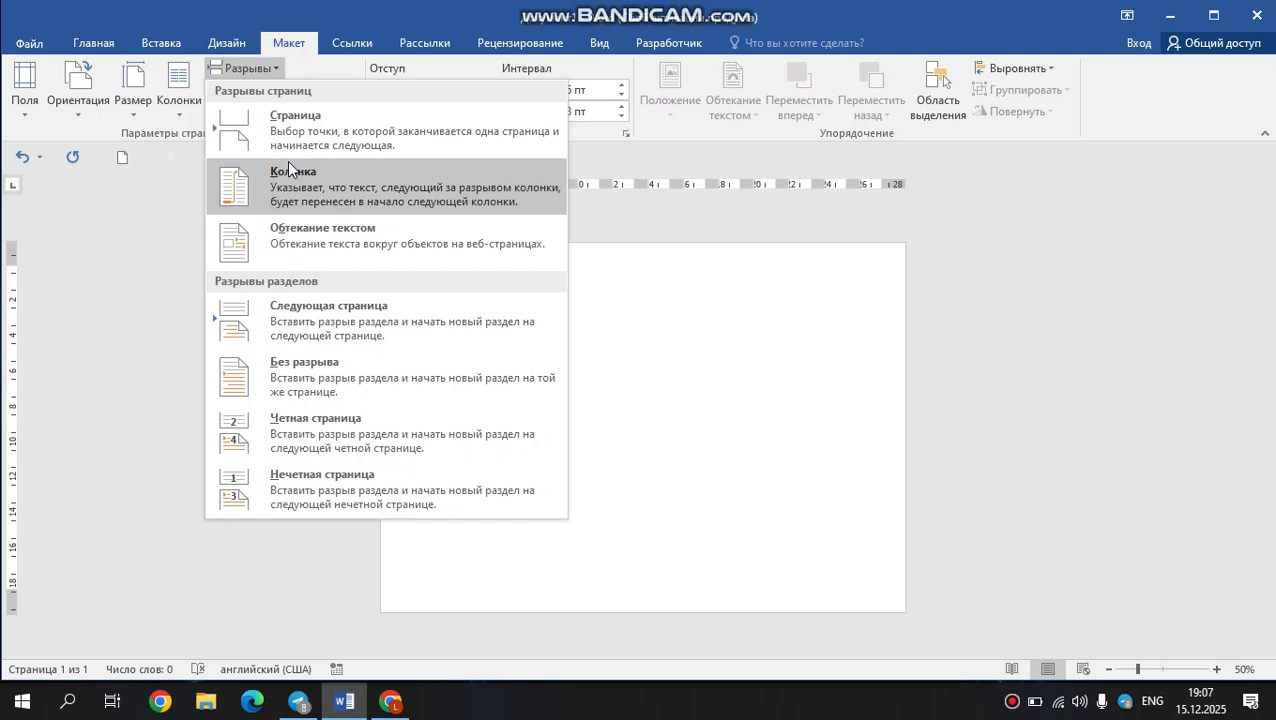
pyautogui.click(263, 247)
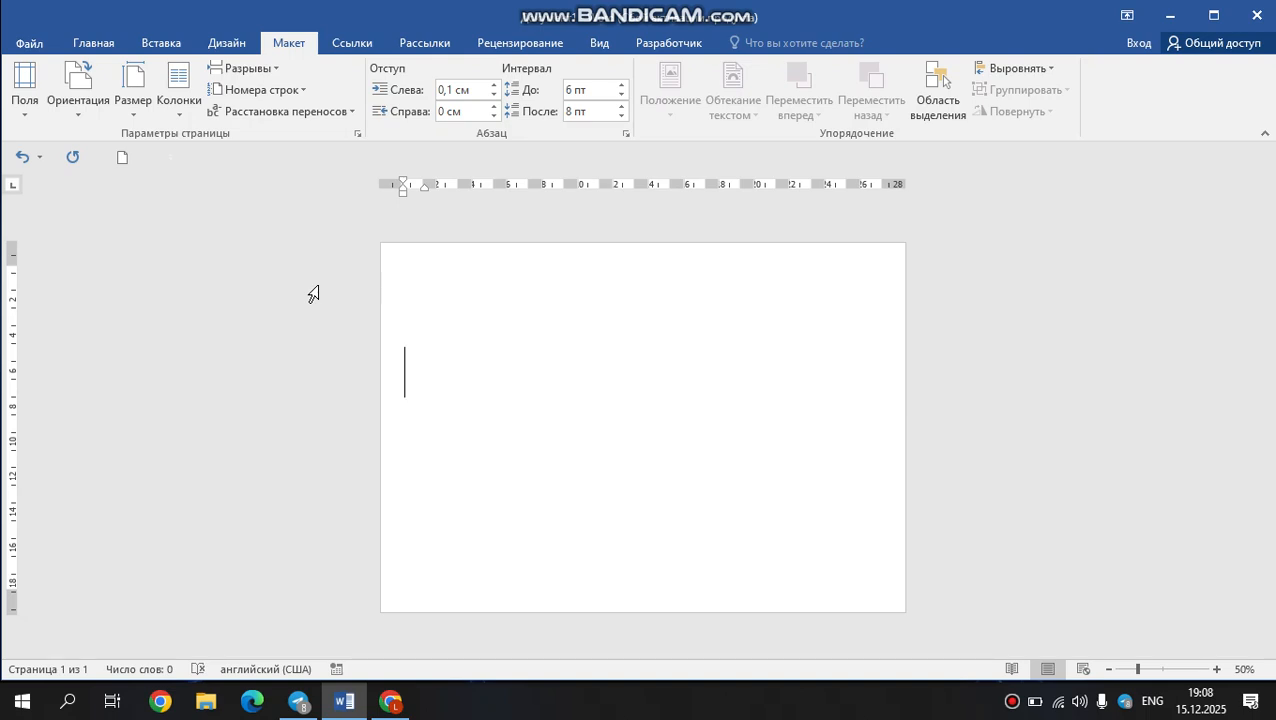
pyautogui.click(295, 92)
pyautogui.click(340, 92)
pyautogui.click(284, 73)
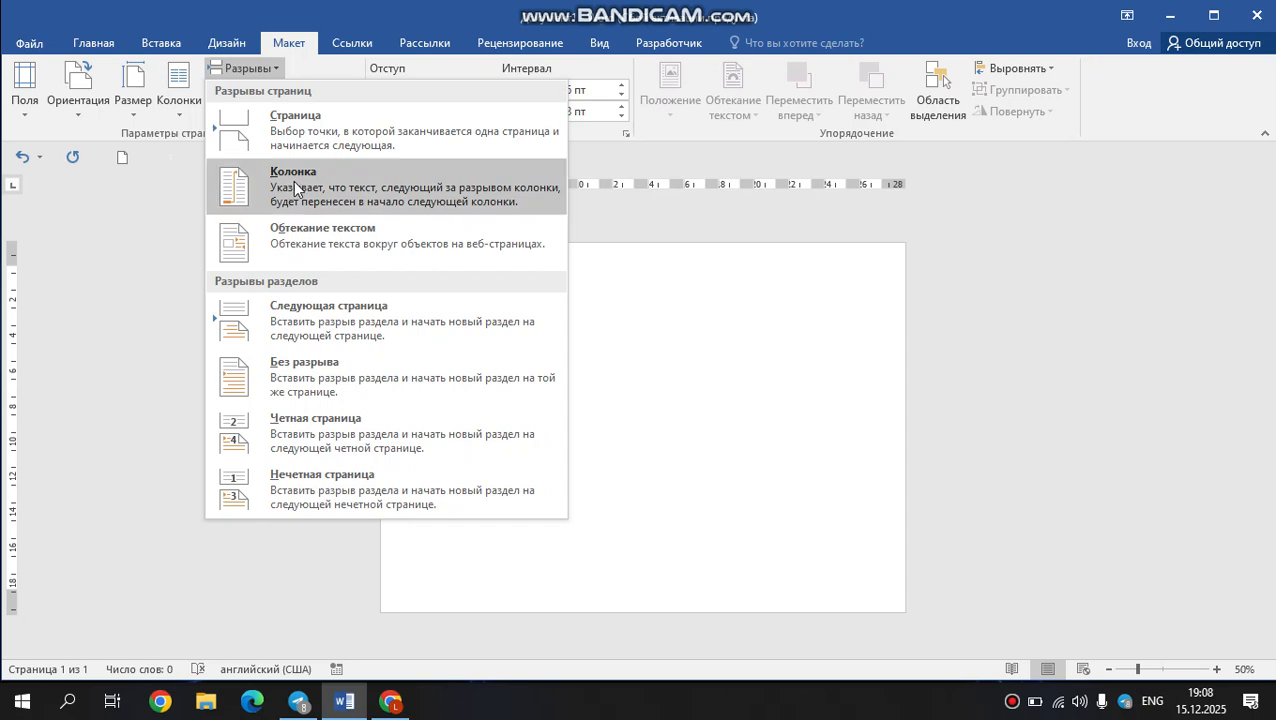
pyautogui.click(144, 169)
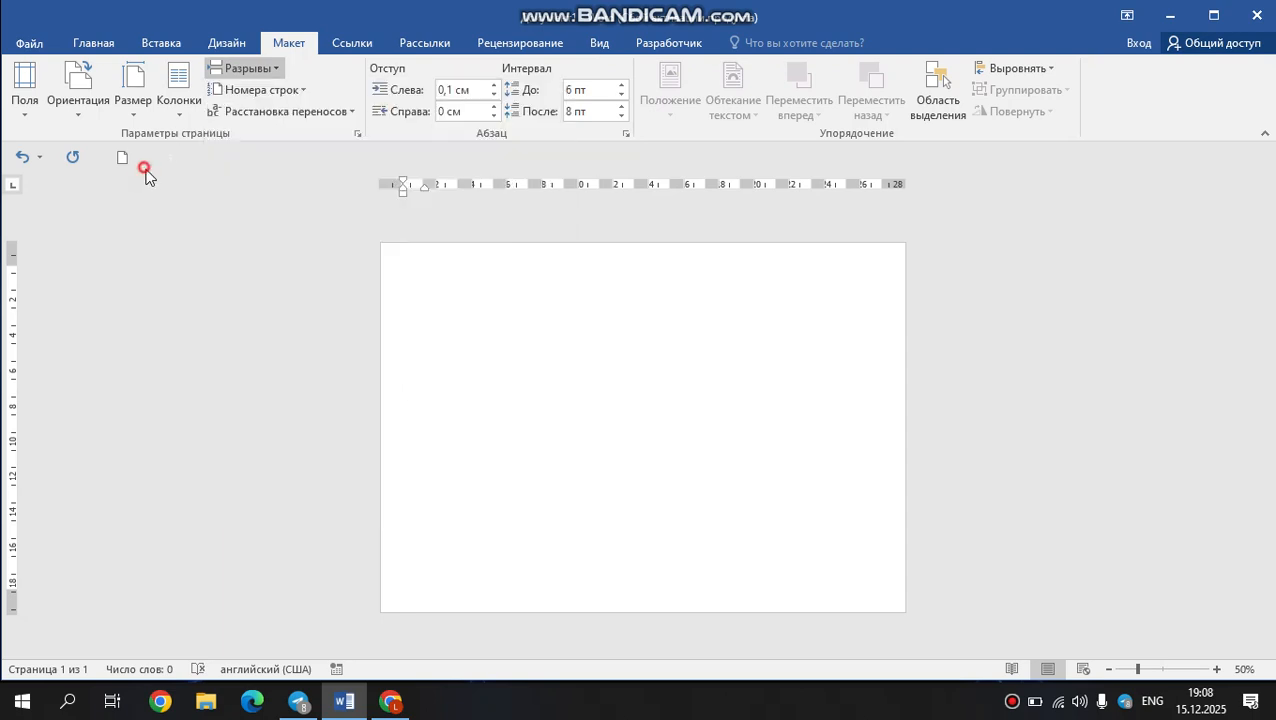
pyautogui.click(334, 114)
pyautogui.click(281, 258)
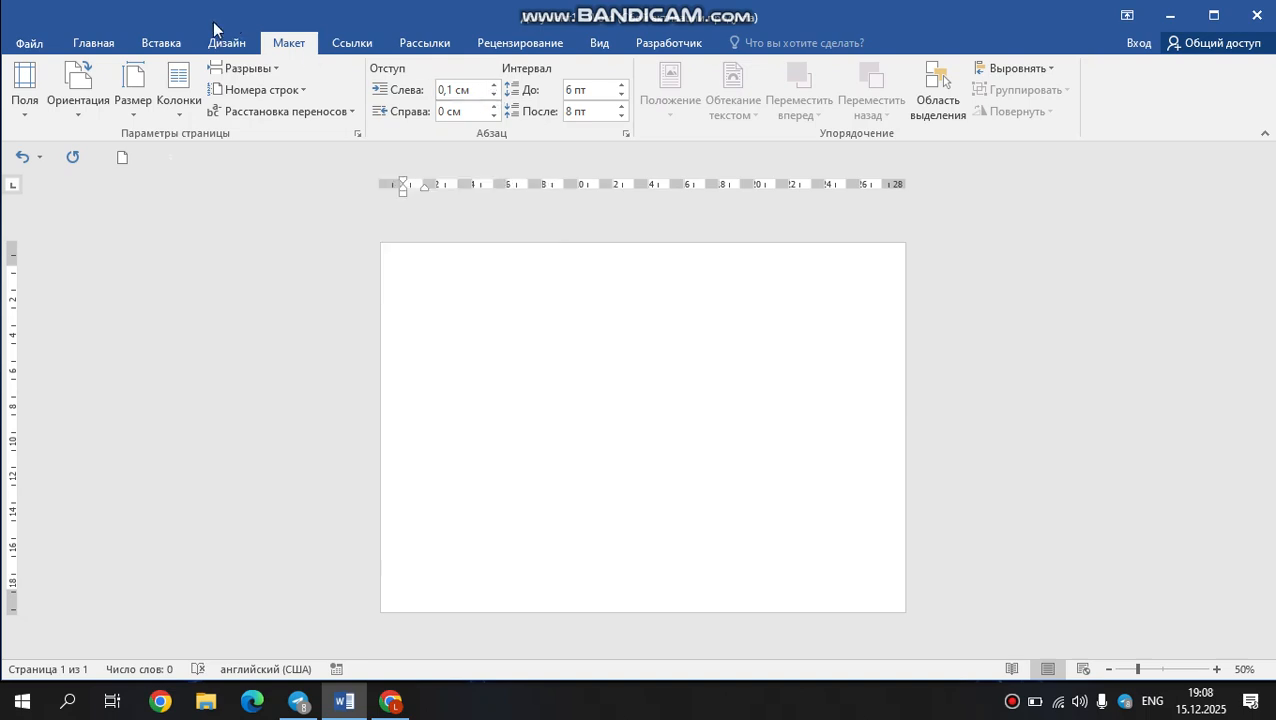
# Change the document to a single column with portrait page orientation.
pyautogui.click(190, 108)
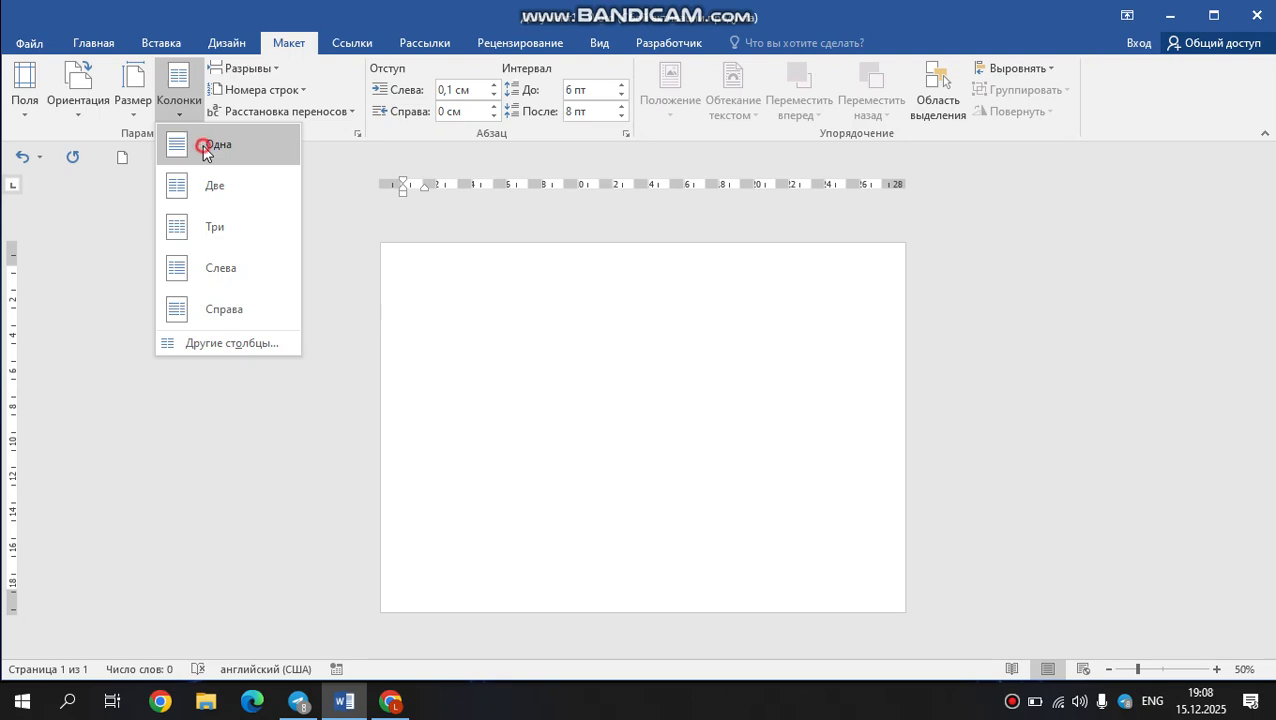
pyautogui.click(203, 147)
pyautogui.click(25, 88)
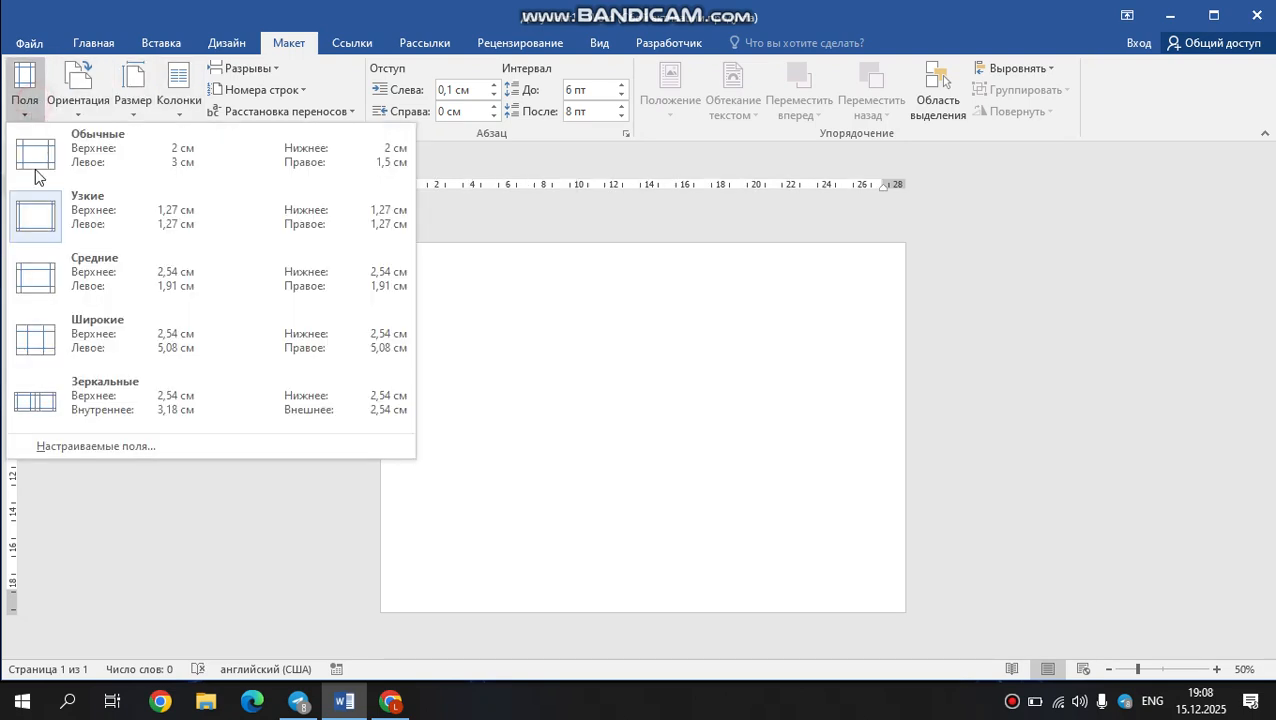
pyautogui.click(78, 88)
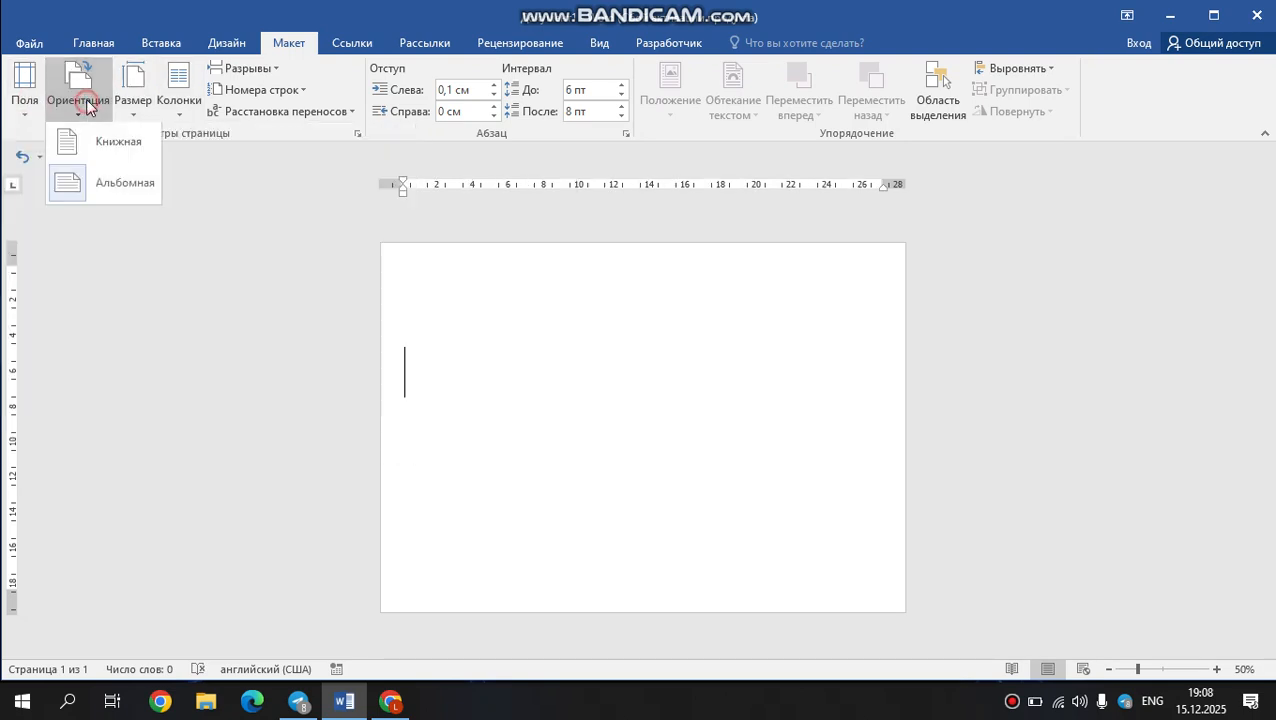
pyautogui.click(78, 158)
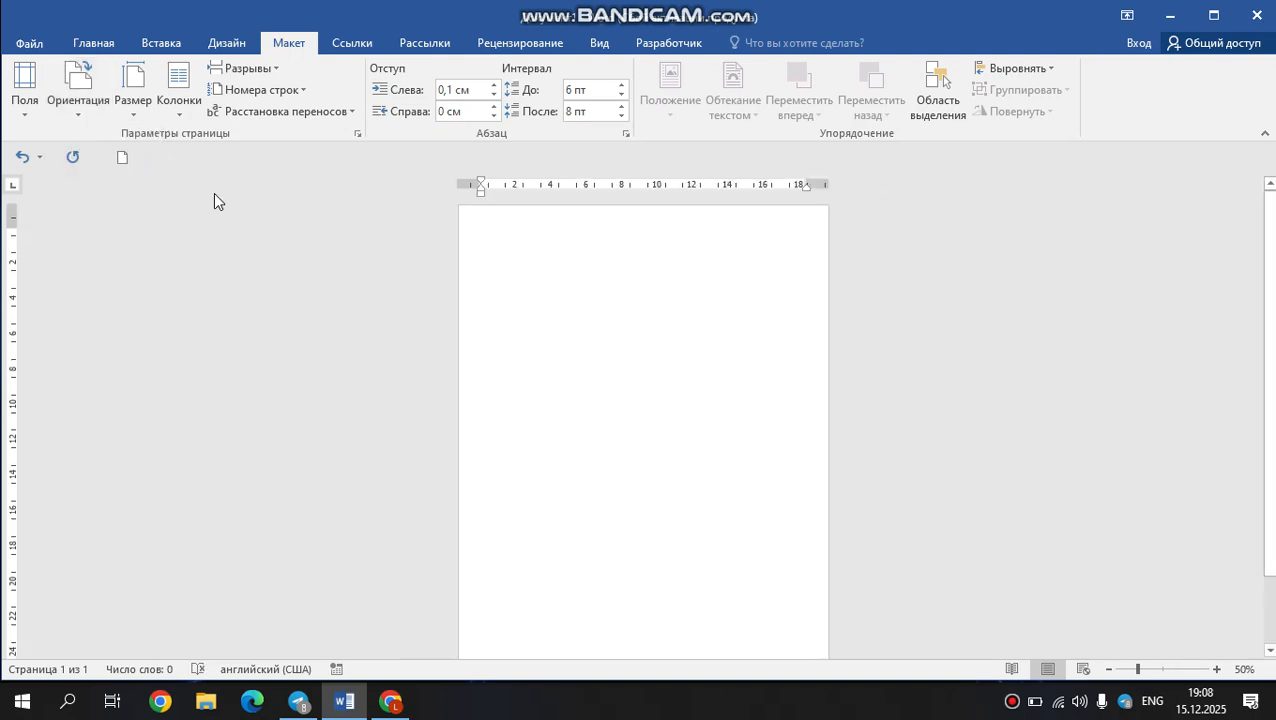